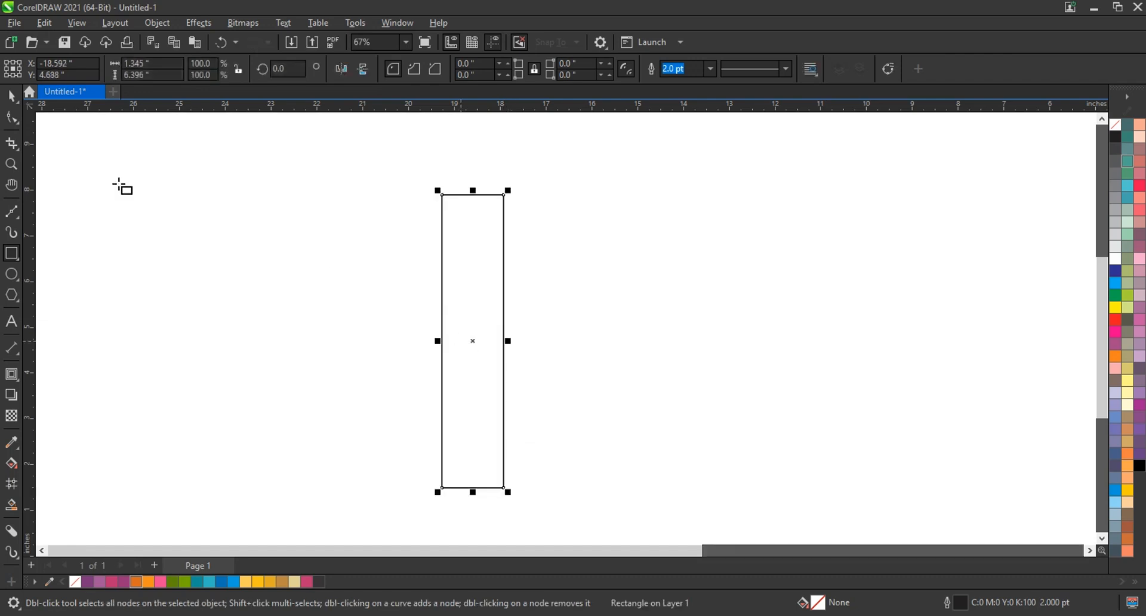
Round all four corners of the tall rectangle with a fillet radius of 0.32 inches.
click(386, 24)
mouse_move(408, 215)
click(562, 318)
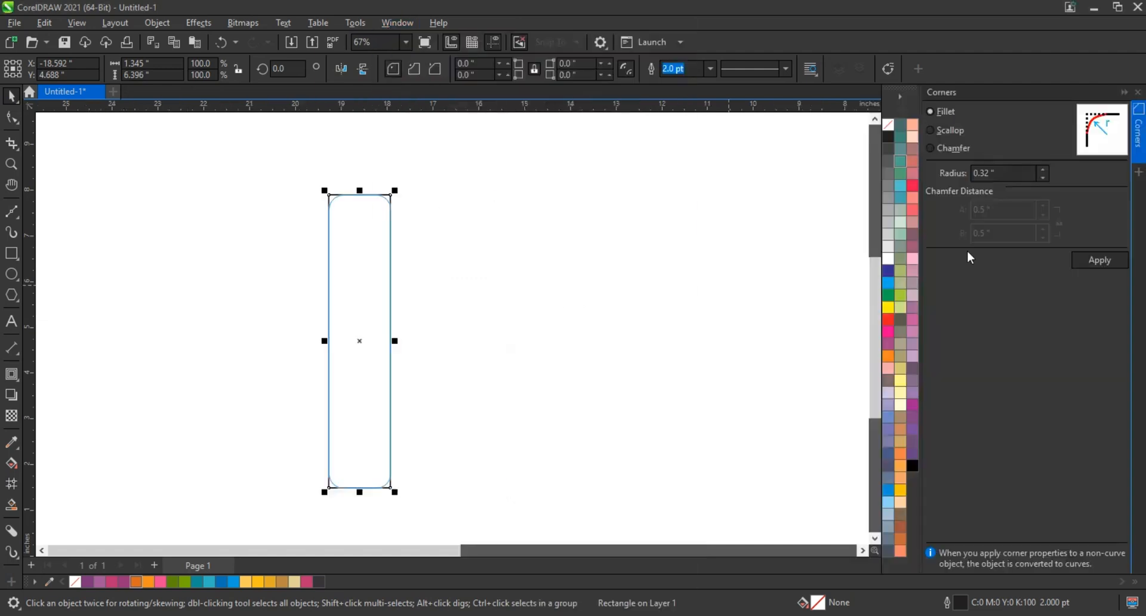
click(1092, 261)
click(1137, 92)
Add an outward three-step contour around the rounded rectangle with an offset of 0.229 inches.
click(11, 374)
drag(501, 199, 522, 175)
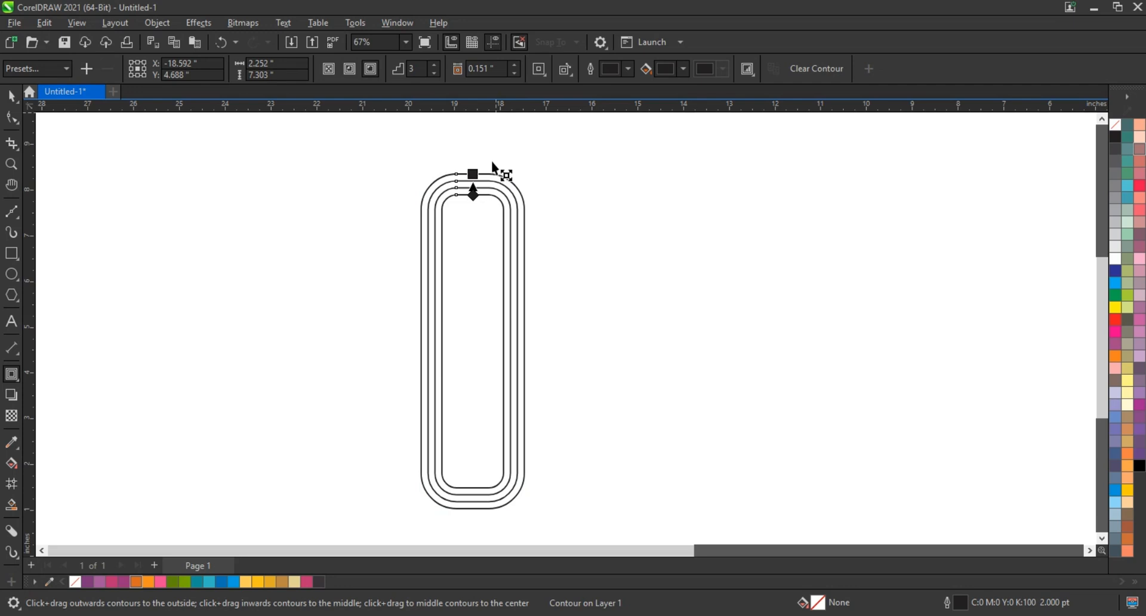
drag(475, 173, 476, 167)
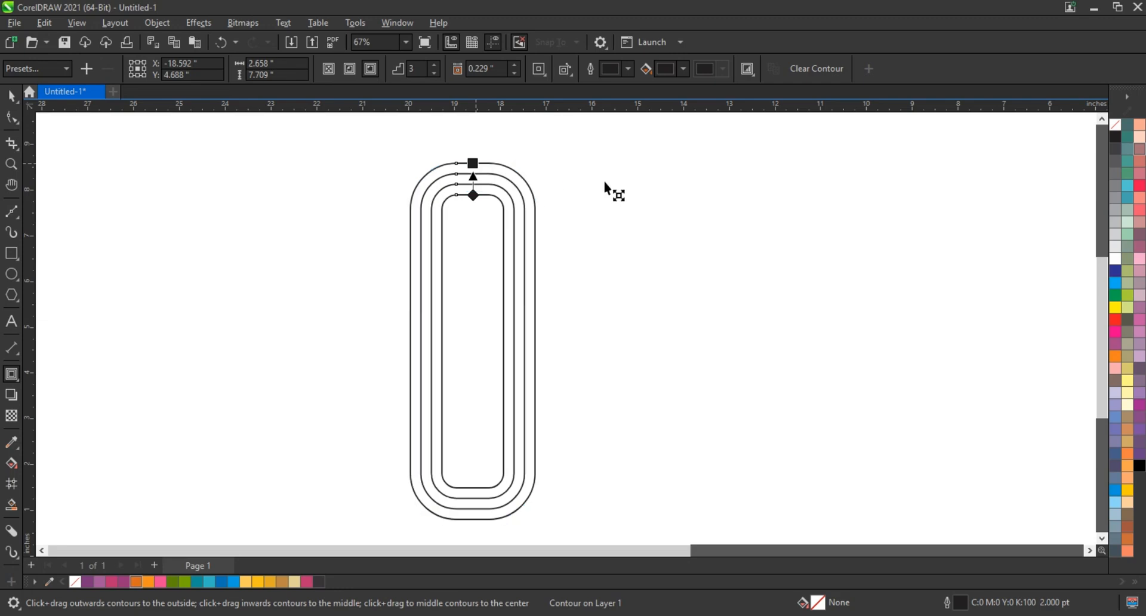
Break the contour apart into separate outline curves.
click(12, 101)
click(157, 23)
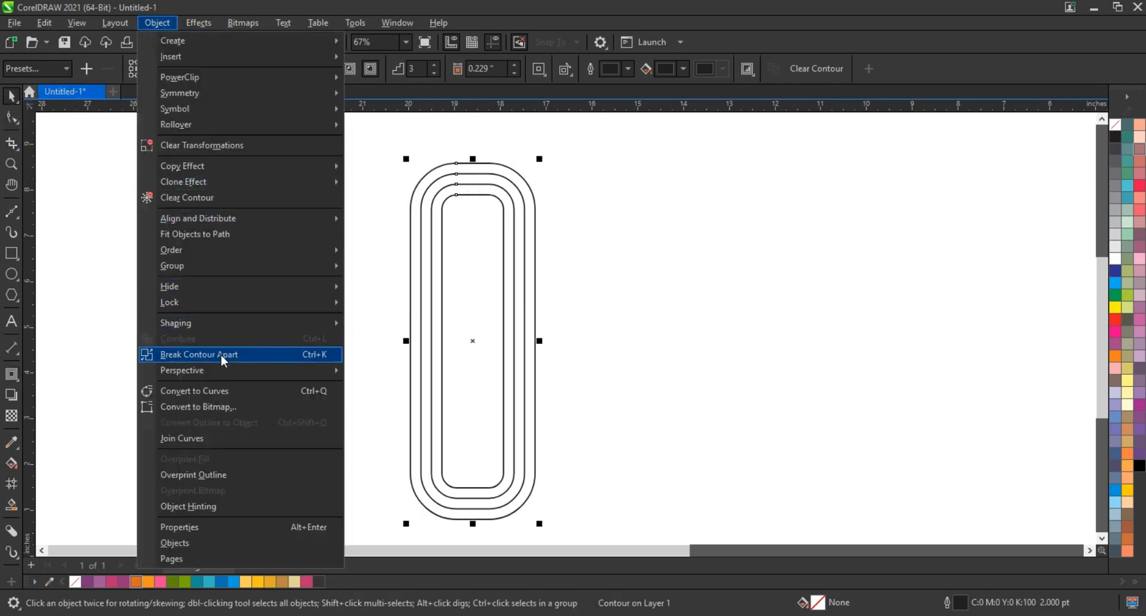
click(223, 355)
click(467, 191)
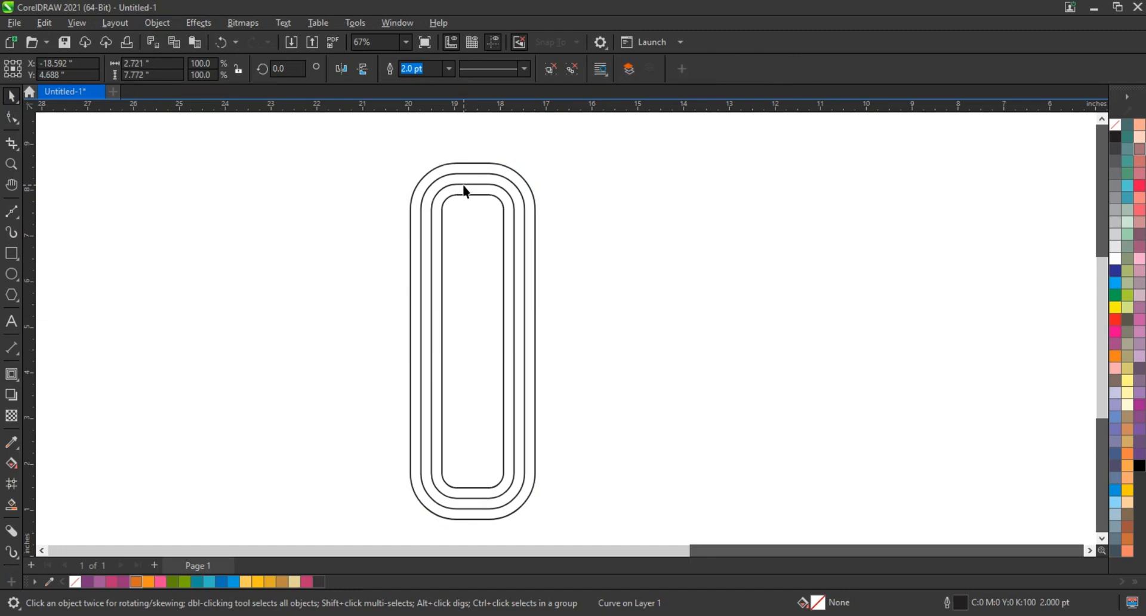
drag(350, 158, 597, 527)
click(279, 369)
Draw a rectangle across the lower end of the nested outlines and smart-fill the contour bands above it.
click(12, 256)
drag(375, 532, 583, 464)
click(11, 505)
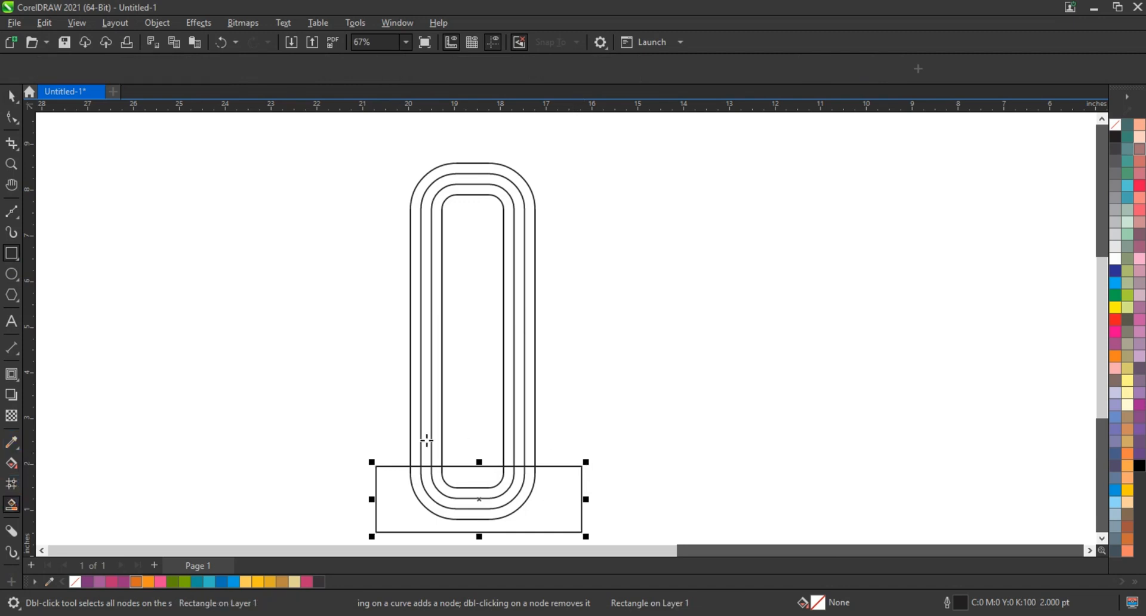
click(425, 445)
click(419, 447)
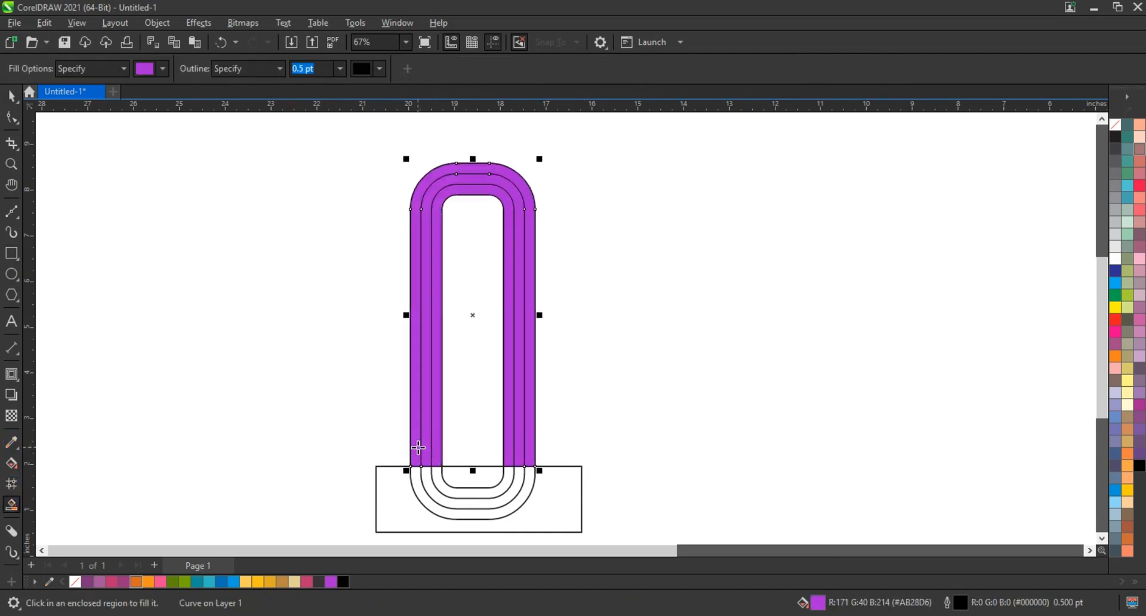
Delete the cutting rectangle and leftover contour outlines, and recolour the arch bands yellow, orange and brown.
click(12, 97)
click(502, 495)
key(Delete)
click(501, 496)
key(Delete)
click(525, 462)
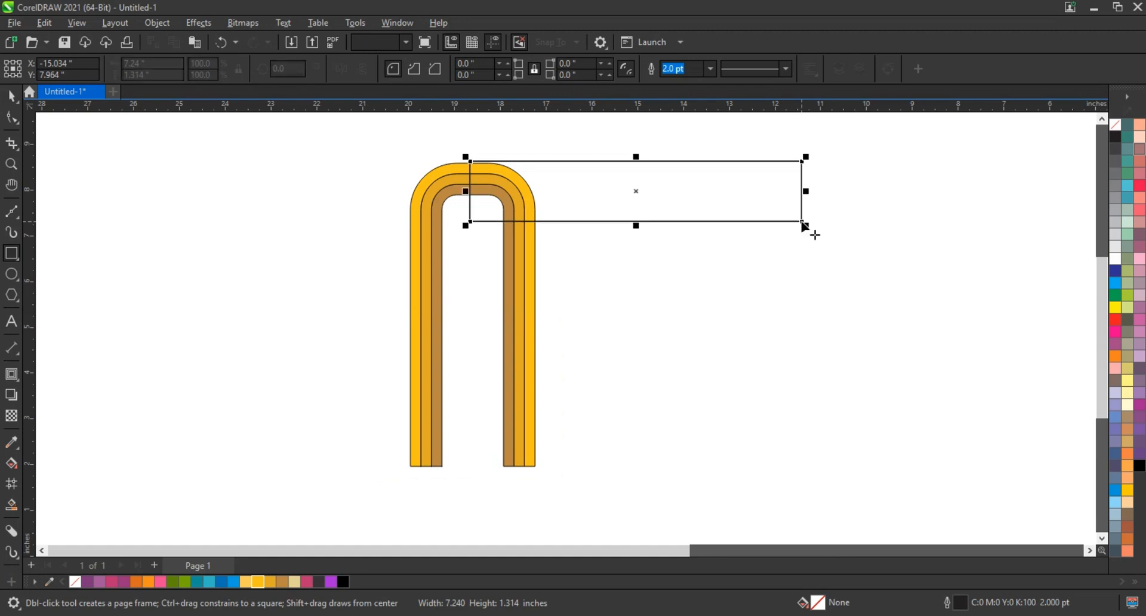
Round the two outer-end corners of the horizontal rectangle to 0.657 inches.
key(space)
click(12, 117)
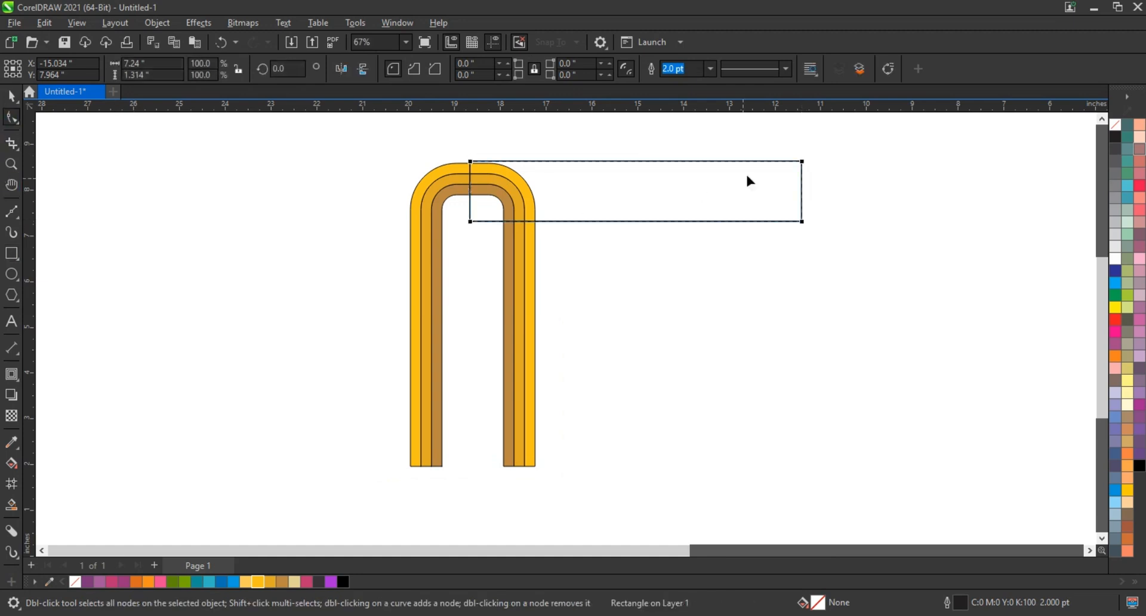
drag(801, 165, 815, 230)
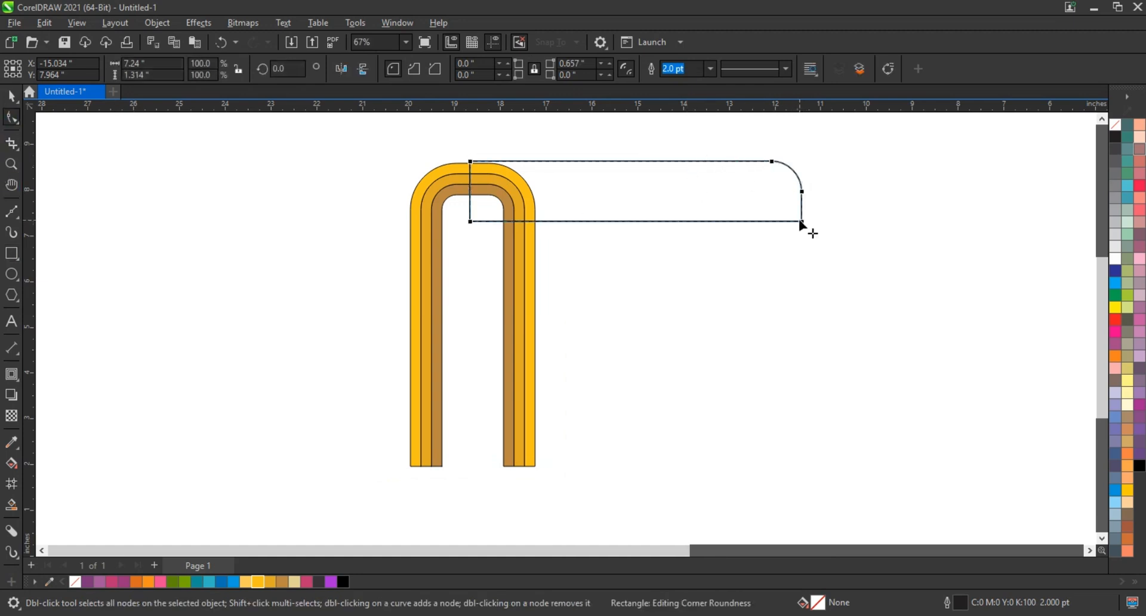
key(space)
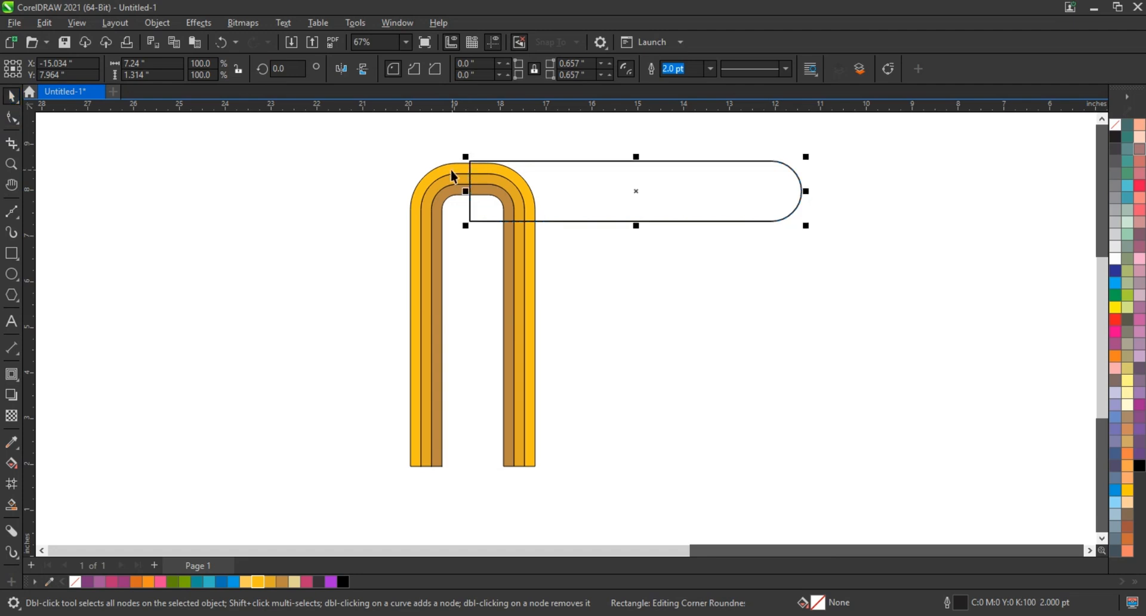
Align the rounded bar with the top of the arch and scale it to 86.2%, about 6.24 by 1.132 inches.
shift+click(452, 170)
key(t)
click(564, 131)
click(584, 206)
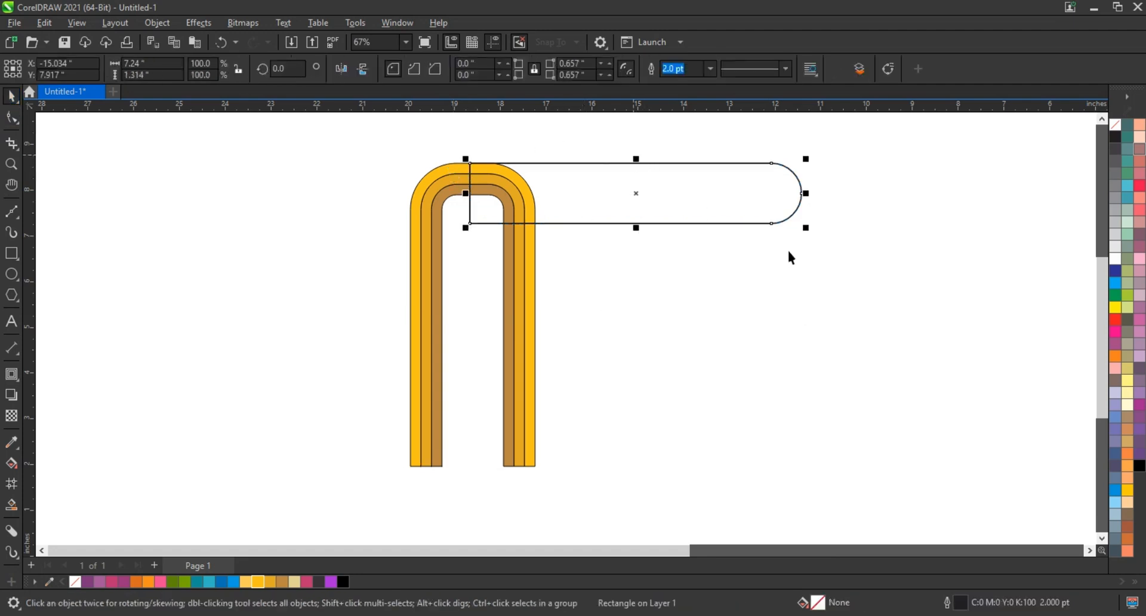
drag(806, 228, 761, 230)
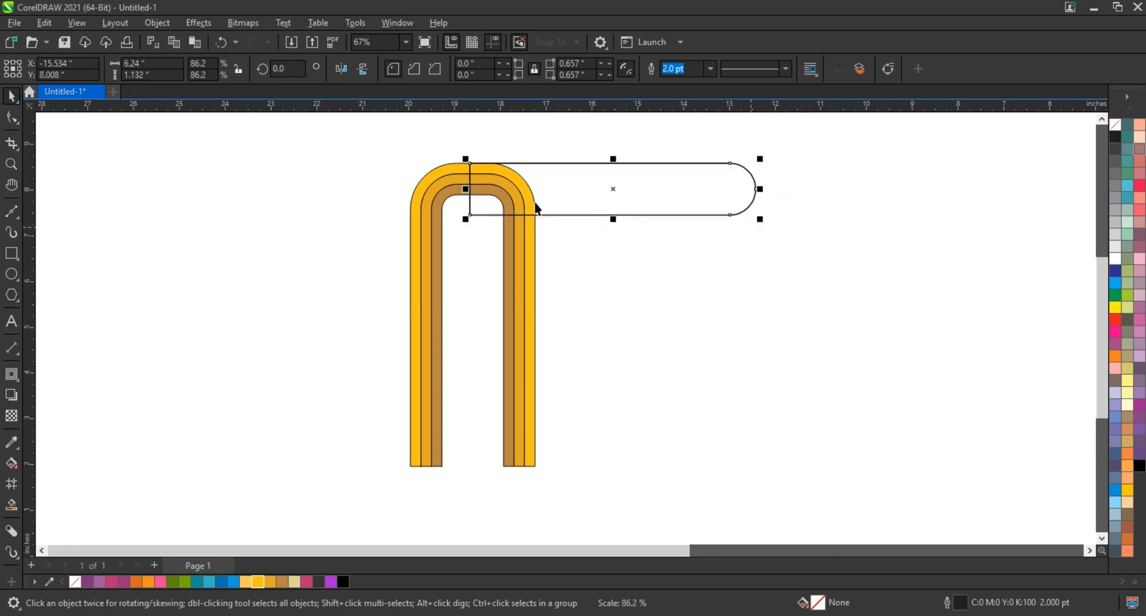
Copy the rounded bar directly below itself and repeat the duplication to build a stack of six bars.
drag(610, 166, 609, 225)
key(ctrl+r)
key(ctrl+r)
key(ctrl+r)
key(ctrl+r)
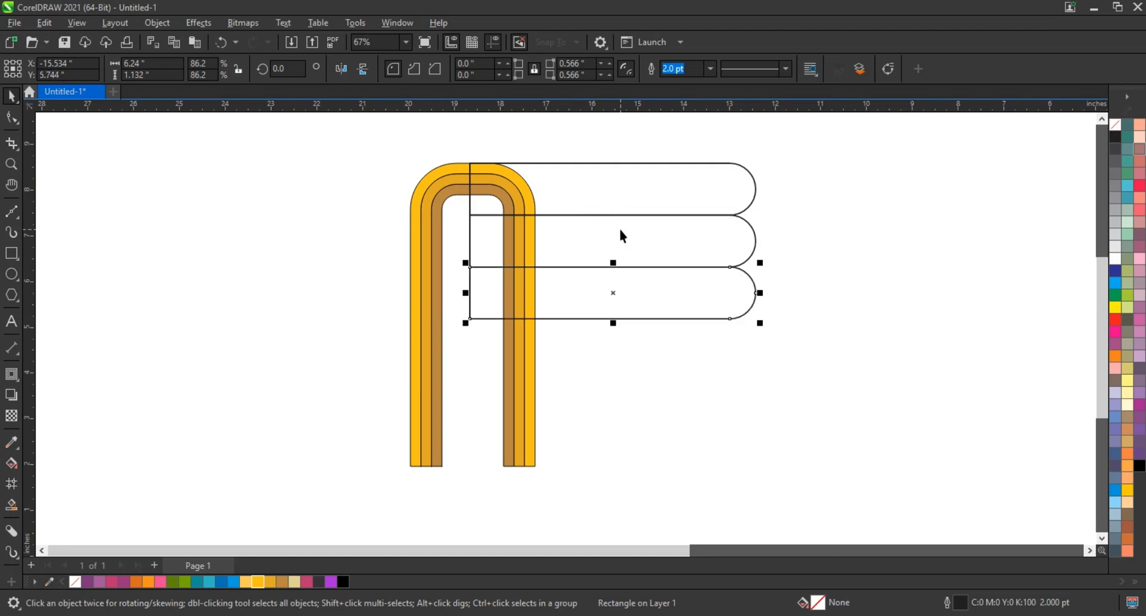
Scale all six bars together to about 6.067 by 6.605 inches so the stack ends level with the arch legs.
shift+click(753, 365)
shift+click(717, 319)
shift+click(717, 267)
shift+click(719, 215)
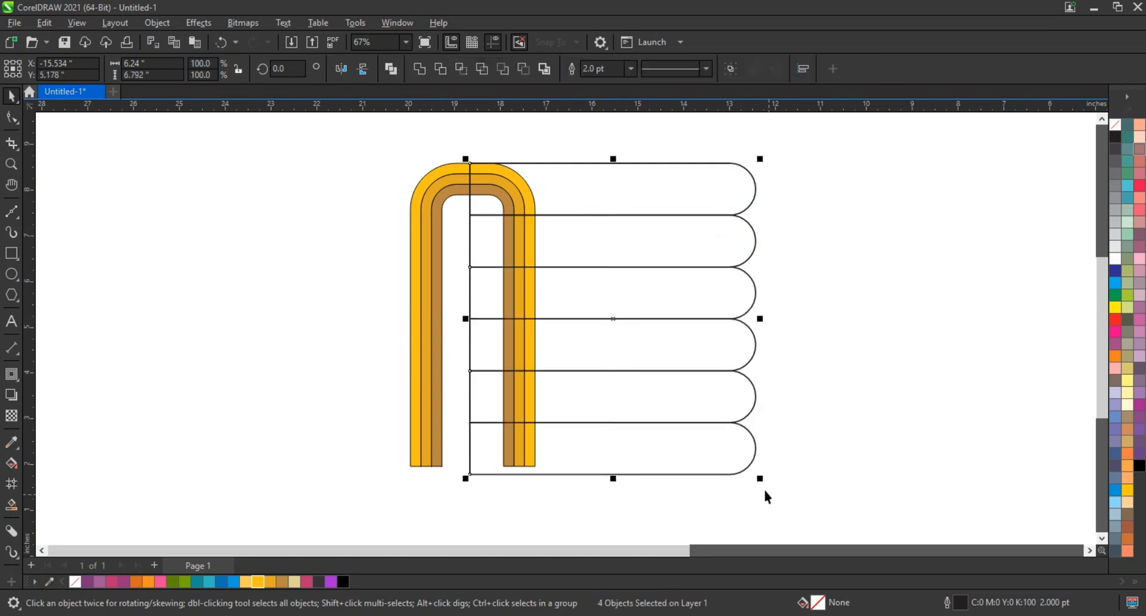
drag(759, 479, 755, 481)
click(844, 438)
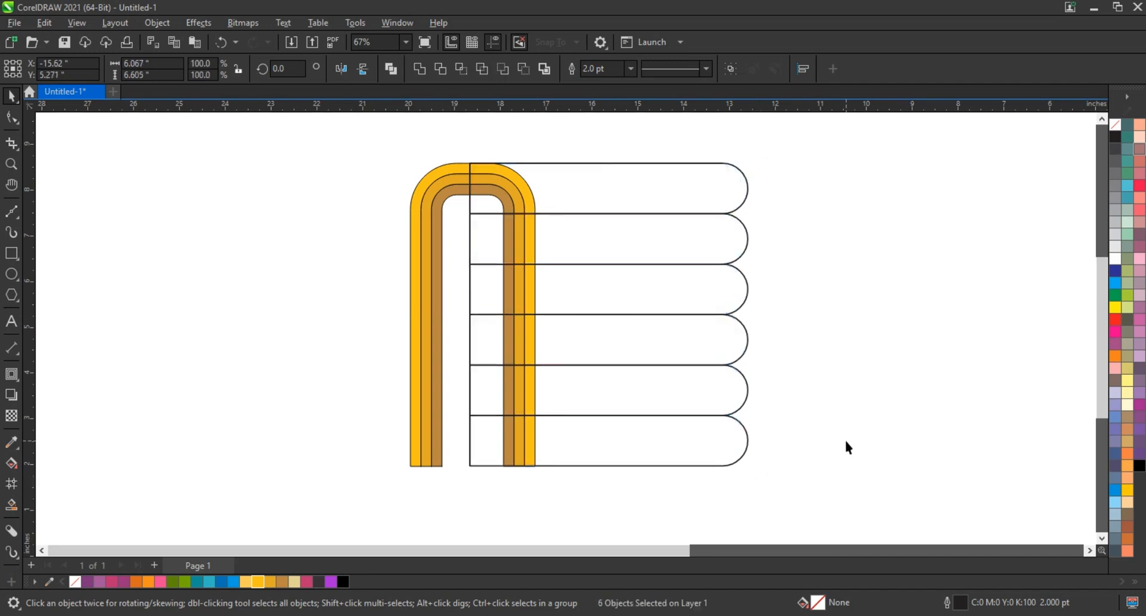
Smart-fill the part of each of the six bars that lies outside the arch.
click(11, 505)
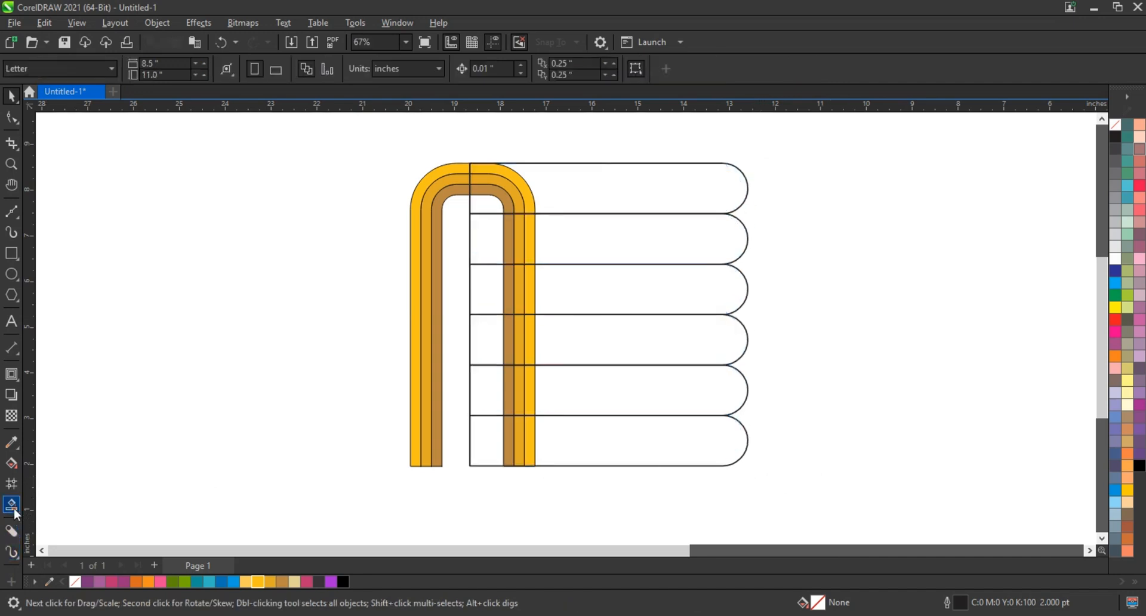
click(663, 425)
click(641, 391)
click(631, 341)
click(637, 296)
click(636, 253)
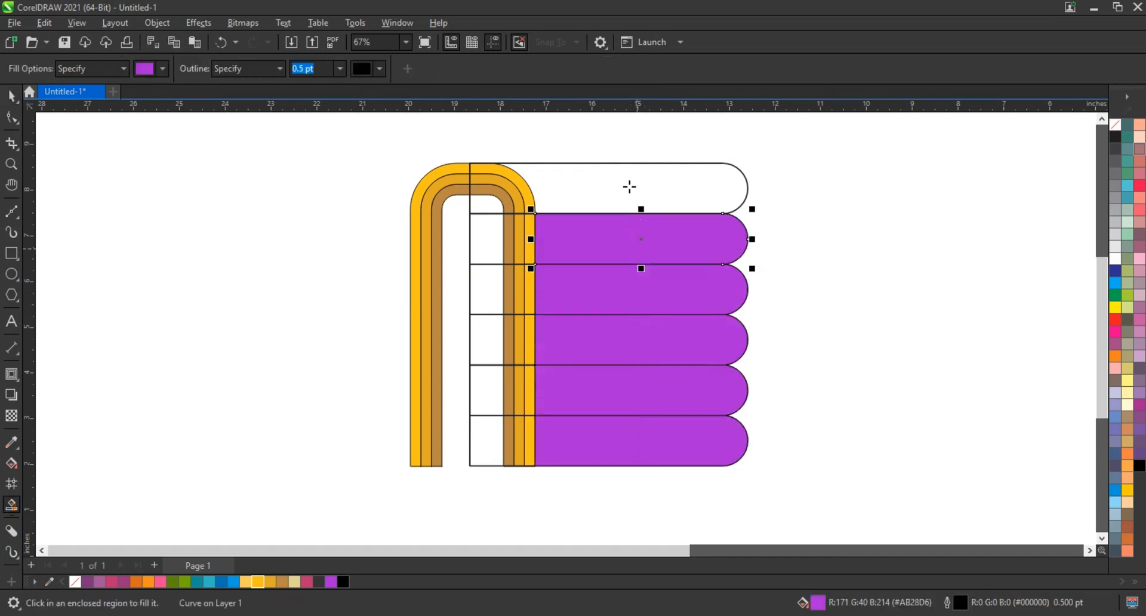
click(629, 186)
Delete the six original bar outlines that run across the arch.
click(483, 215)
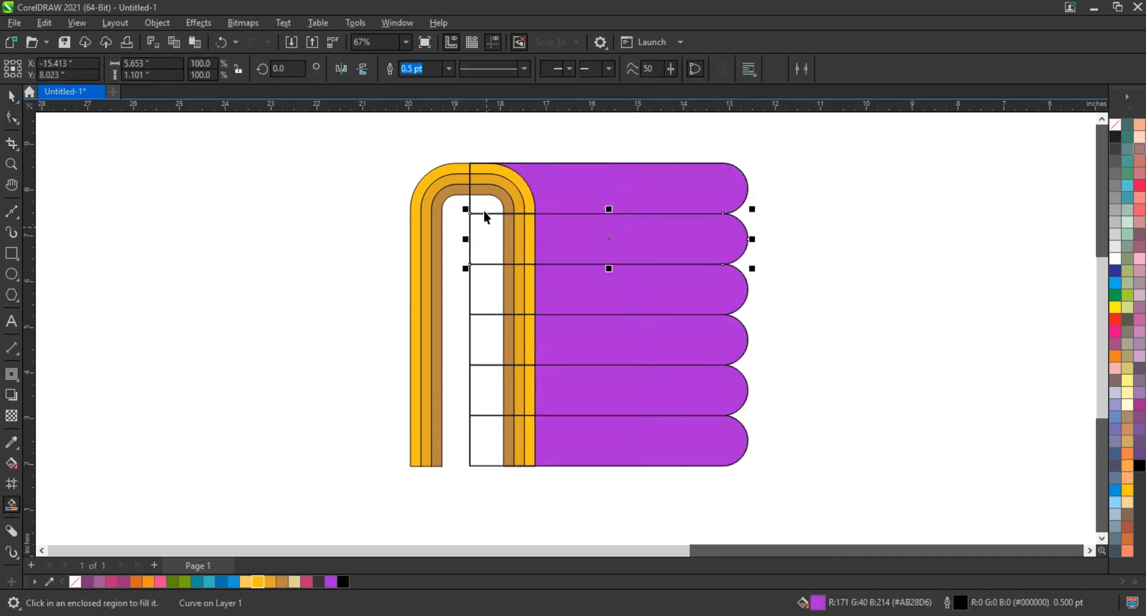
key(Delete)
click(481, 212)
key(Delete)
click(482, 274)
key(Delete)
click(485, 327)
key(Delete)
click(477, 392)
key(Delete)
click(471, 442)
key(Delete)
Give the top bar a vertical gradient from dark purple at its lower edge to pink-magenta at its upper edge.
click(614, 199)
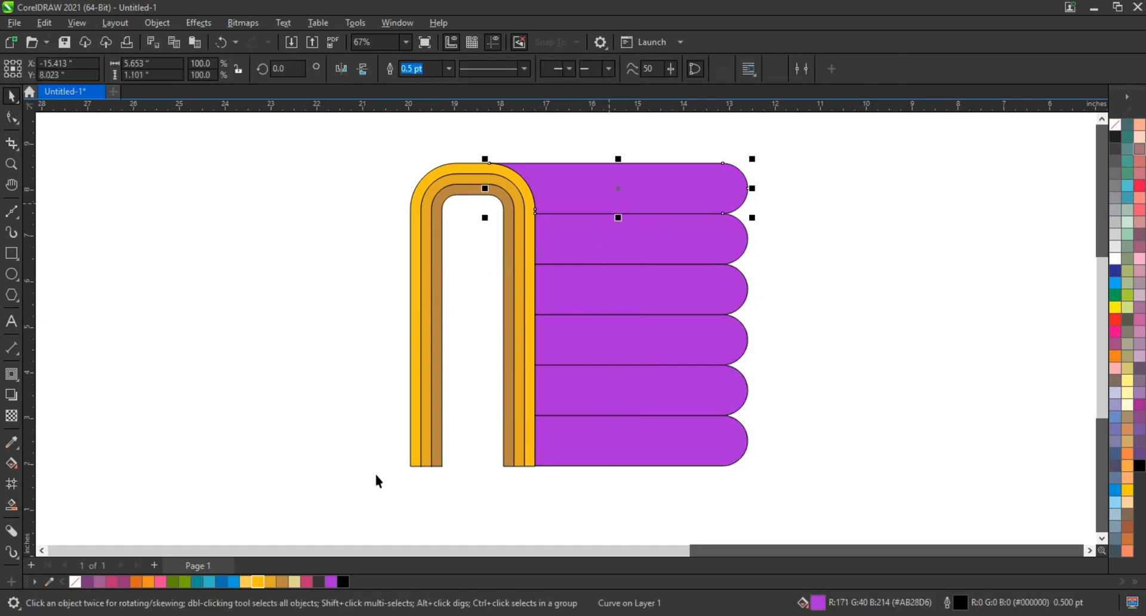
click(89, 585)
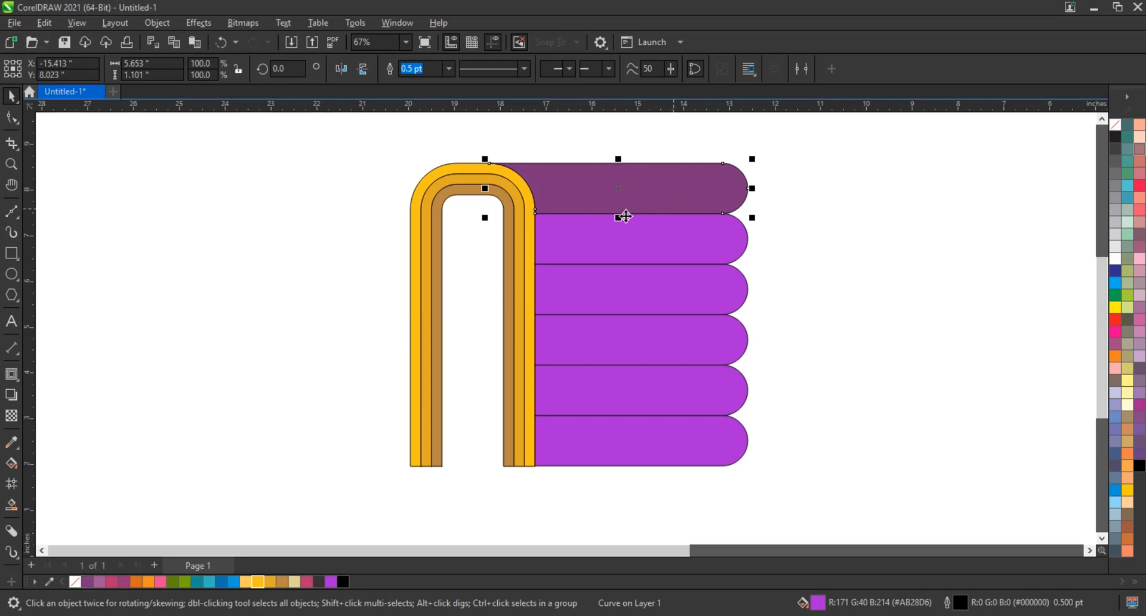
key(g)
drag(622, 222, 626, 173)
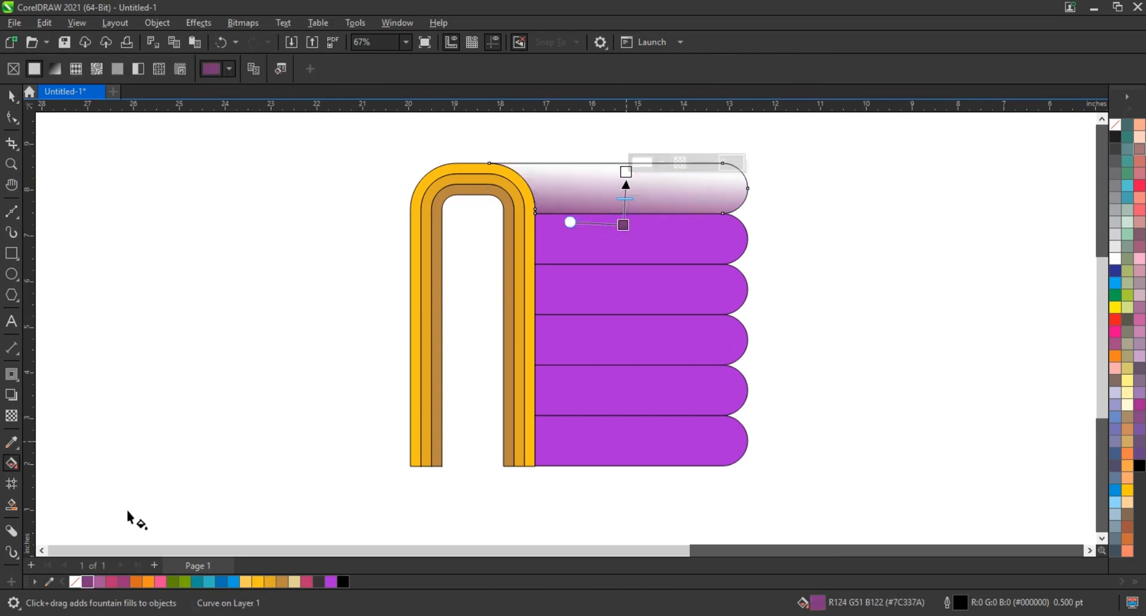
drag(100, 582, 626, 172)
Give the second bar a vertical gradient from dark red at its lower edge to bright red at its upper edge.
click(622, 225)
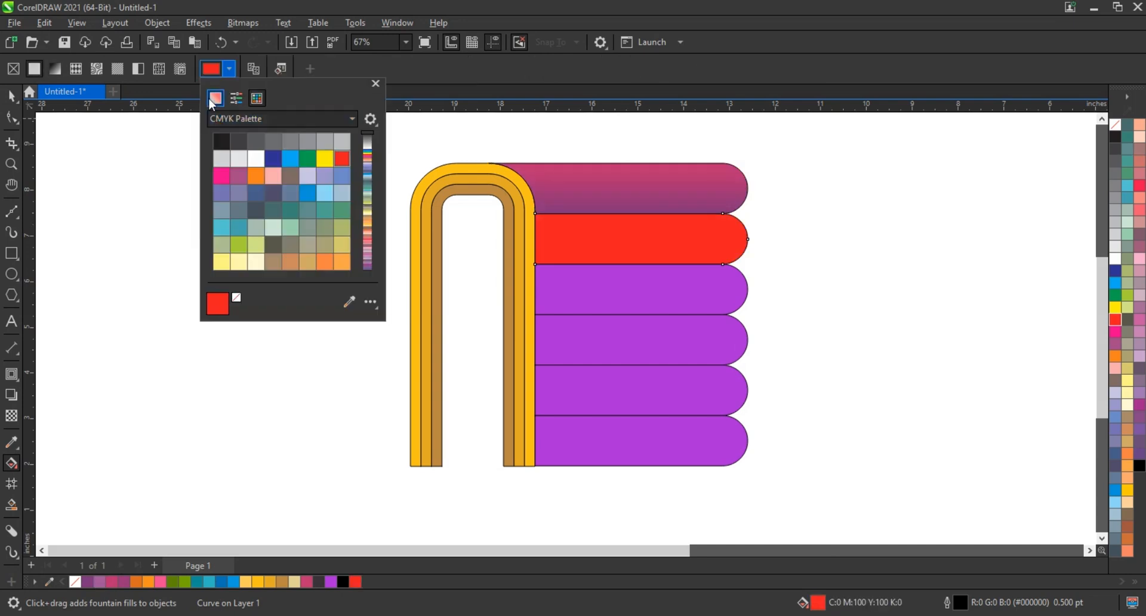
click(215, 99)
click(341, 194)
drag(628, 223, 628, 219)
drag(355, 582, 629, 219)
Give the third bar a vertical gradient from orange at its lower edge to yellow-orange at its upper edge.
click(629, 281)
click(1115, 357)
drag(626, 316, 628, 247)
drag(257, 582, 627, 246)
Give the fourth bar a vertical gradient from dark green at its lower edge to lighter green at its upper edge.
click(657, 351)
click(1115, 296)
click(173, 581)
drag(619, 367, 620, 317)
drag(185, 582, 619, 317)
Give the fifth bar a vertical gradient from dark teal at its lower edge to lighter teal at its upper edge.
click(632, 391)
click(206, 581)
drag(625, 411, 621, 366)
click(209, 582)
drag(197, 581, 621, 367)
Give the bottom bar a vertical gradient from dark blue at its lower edge to lighter blue at its upper edge.
click(639, 442)
click(221, 582)
drag(630, 464, 630, 417)
drag(234, 582, 630, 418)
Cast an upward Multiply drop shadow with opacity 52 and feather 15 from the coloured bars.
click(11, 96)
key(ctrl+a)
click(11, 395)
drag(618, 467, 610, 142)
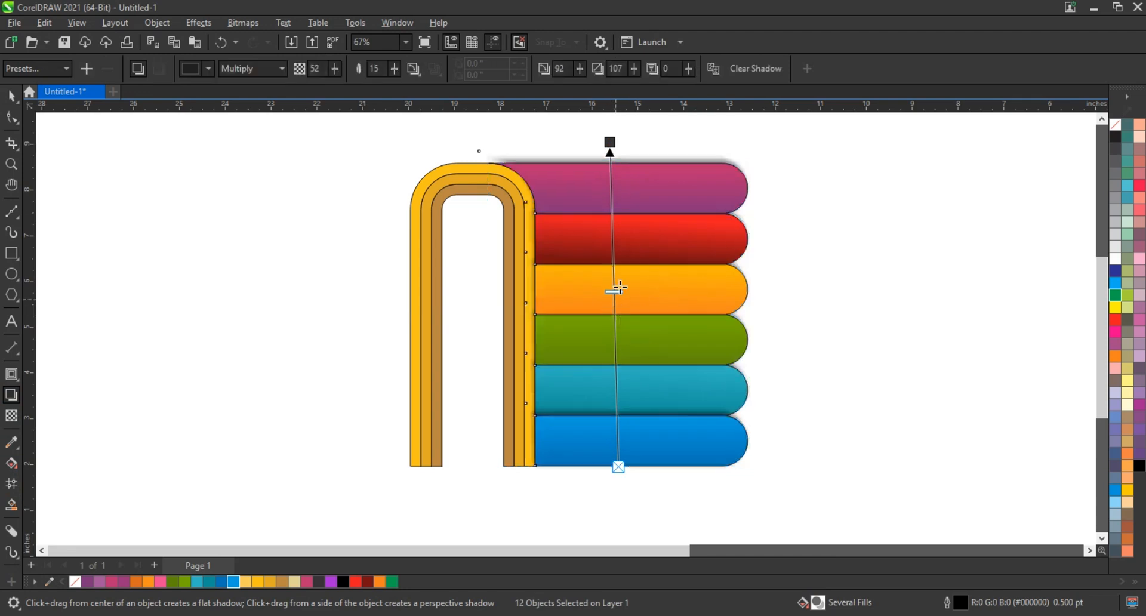
Break the drop shadows apart from the coloured bars.
click(12, 97)
click(157, 22)
click(194, 353)
click(818, 346)
drag(723, 393, 787, 386)
key(ctrl+z)
Place the teal bar's shadow inside the green bar with PowerClip.
click(797, 383)
click(752, 377)
key(ctrl+z)
key(ctrl+z)
click(742, 350)
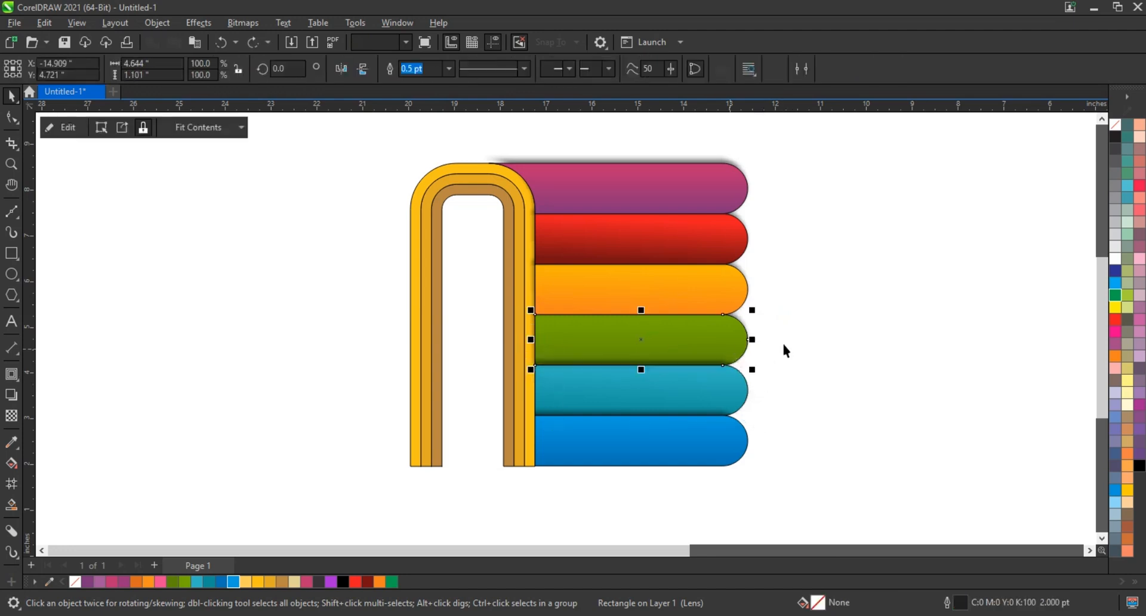
Place the green bar's shadow inside the orange bar with PowerClip.
click(756, 307)
click(750, 321)
click(705, 293)
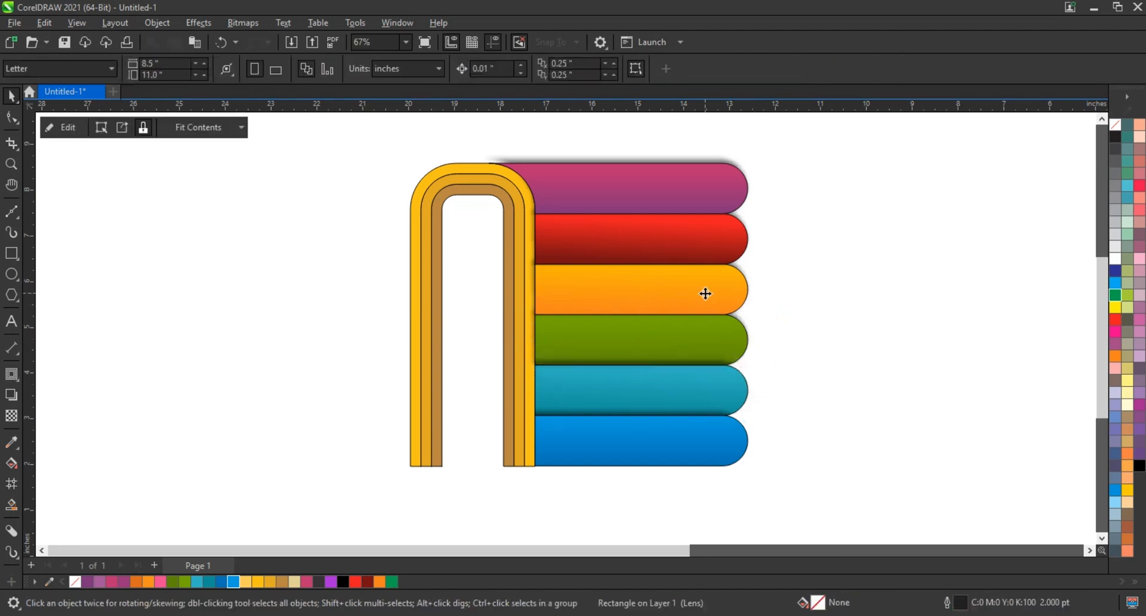
click(830, 278)
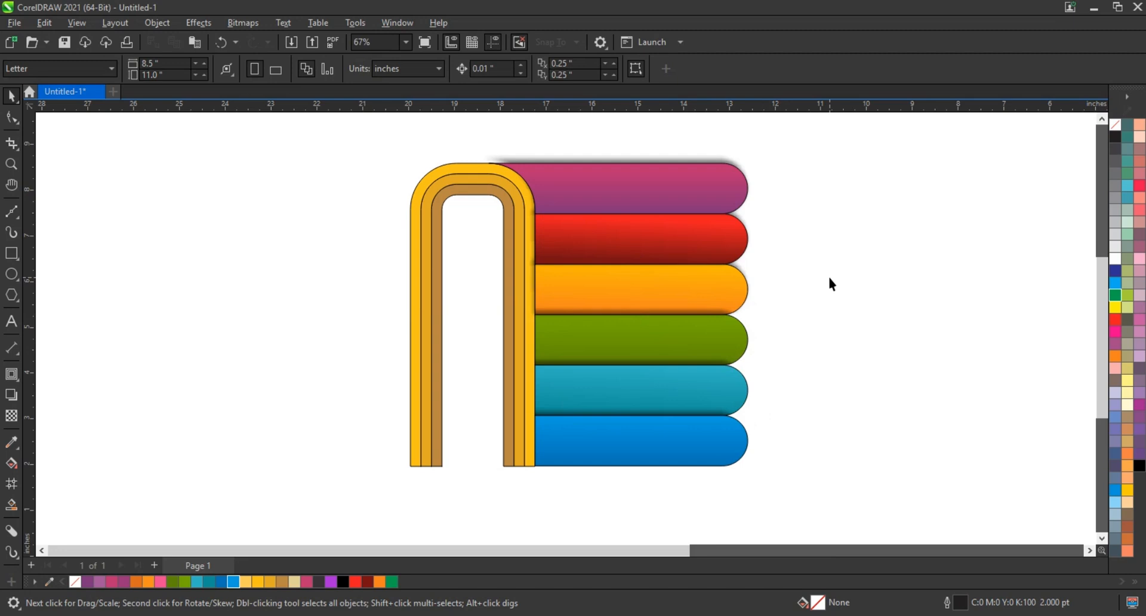
Place the orange bar's shadow inside the red bar with PowerClip.
click(749, 272)
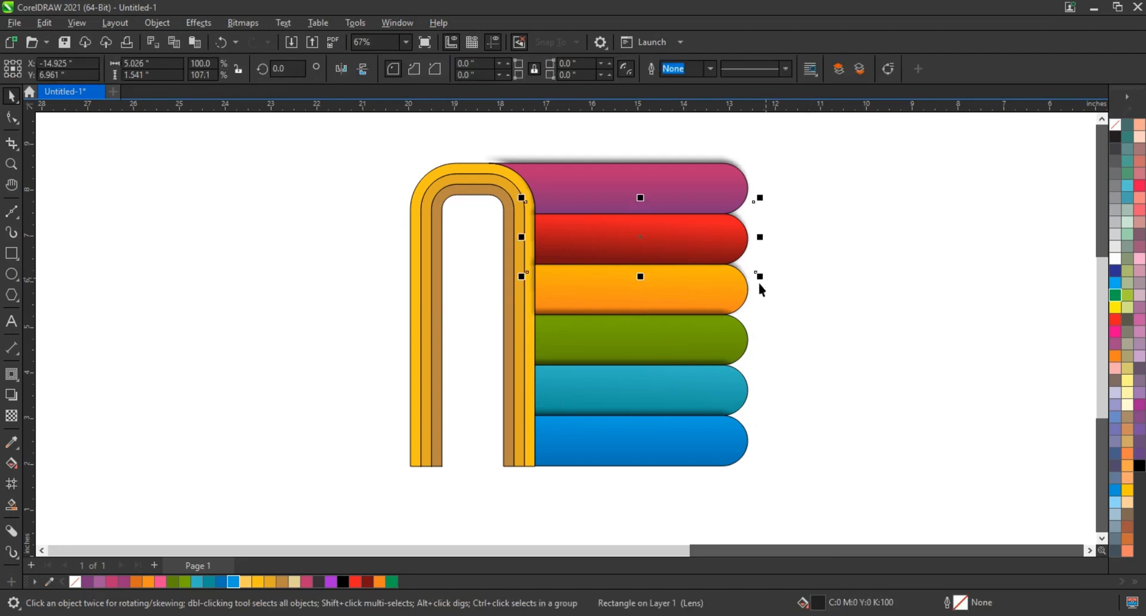
click(755, 288)
click(752, 294)
key(ctrl+1)
click(707, 254)
PowerClip the red bar's shadow inside the purple bar and delete the purple bar's own shadow.
click(777, 238)
click(751, 225)
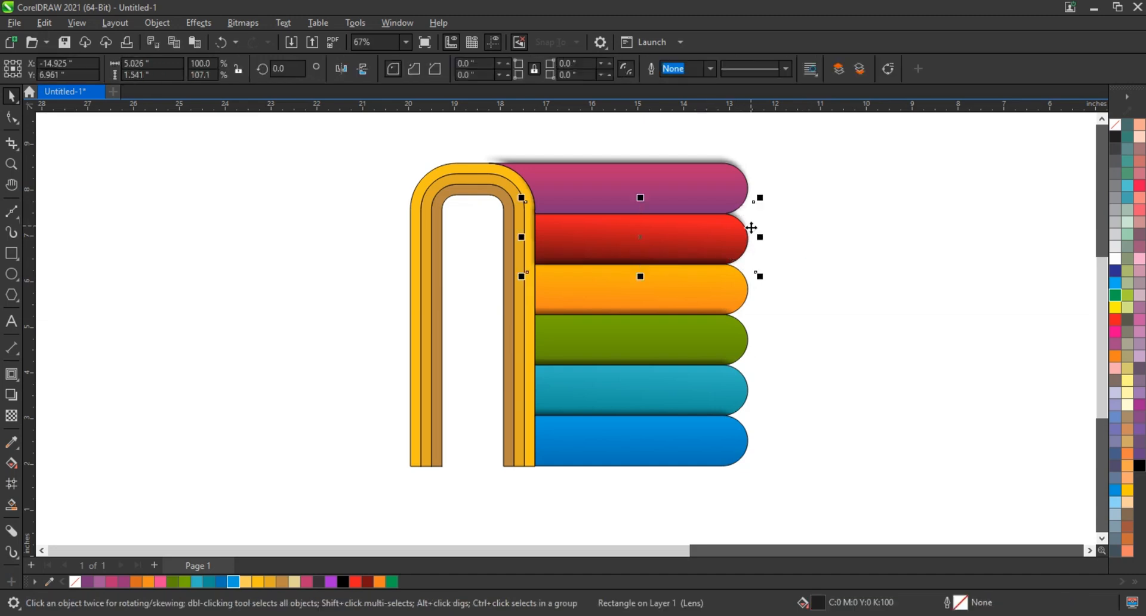
click(697, 181)
click(697, 159)
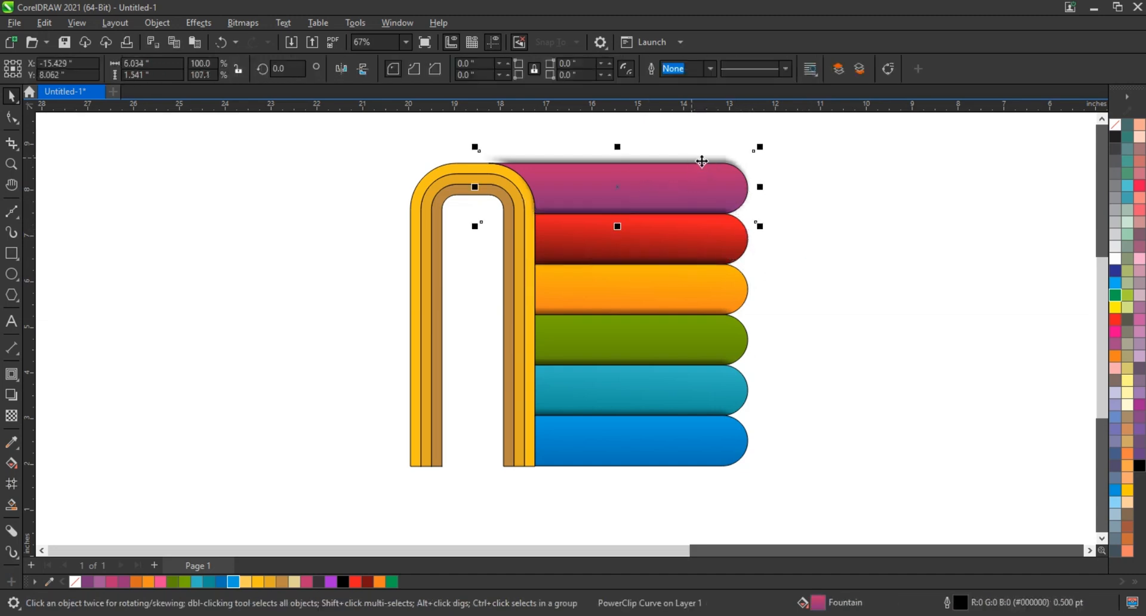
click(838, 176)
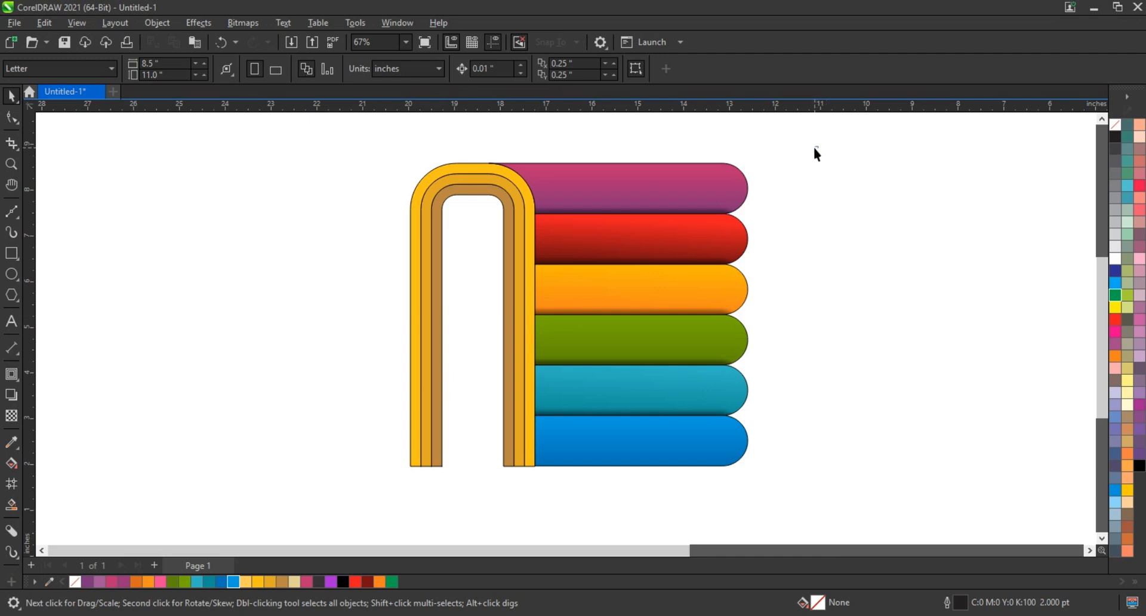
Shorten the three arch bands together from their lower ends to a height of about 5.83 inches.
click(12, 167)
drag(322, 370, 740, 473)
drag(818, 487, 813, 485)
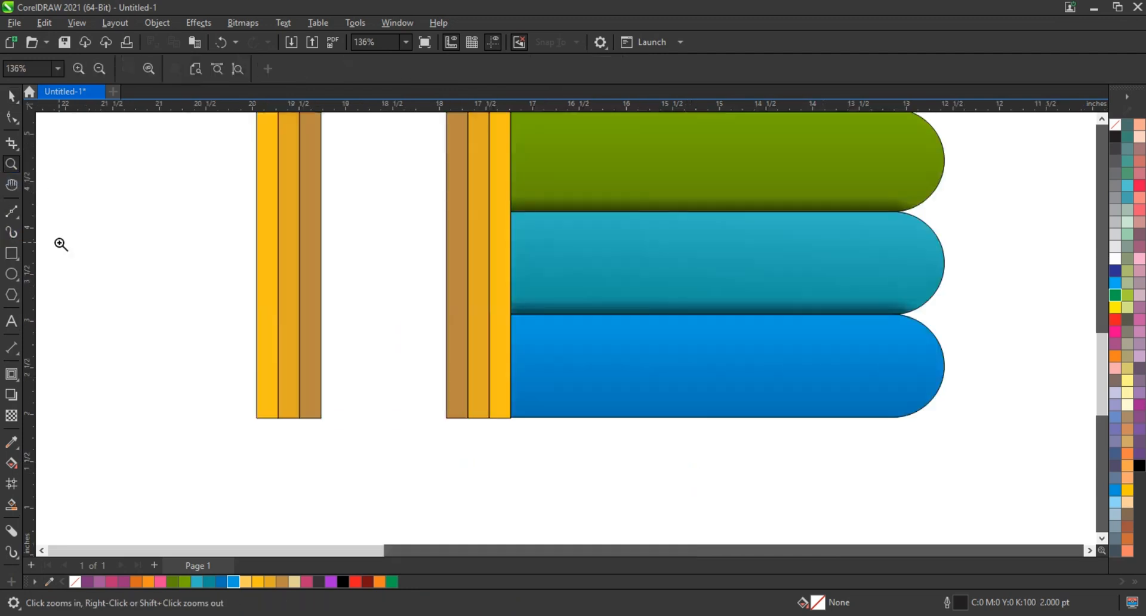
click(12, 97)
click(312, 374)
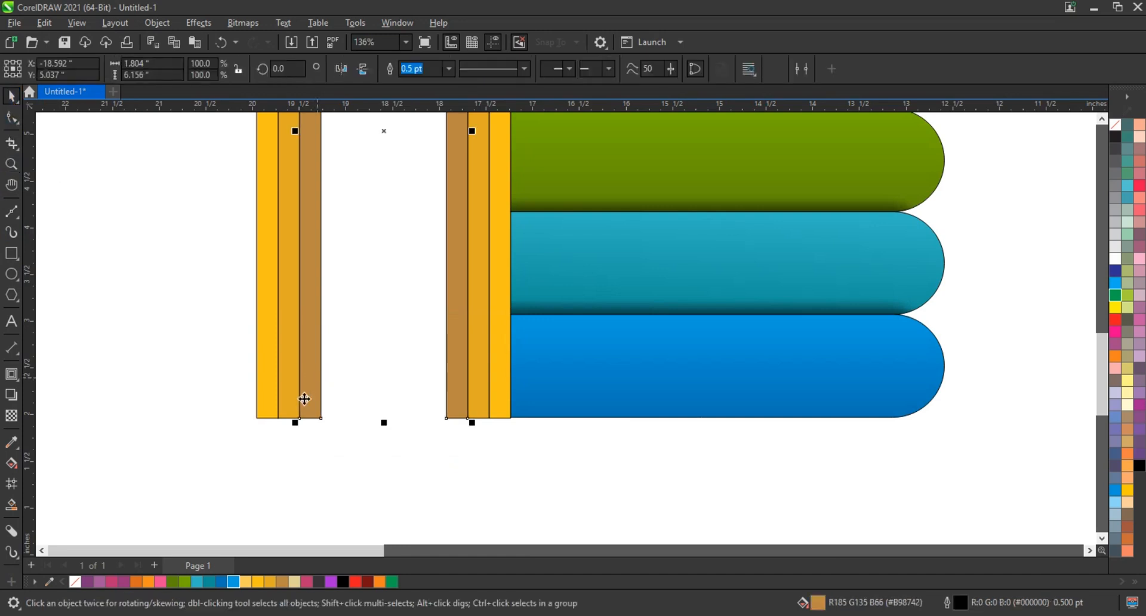
shift+click(296, 399)
shift+click(266, 410)
drag(384, 423, 383, 348)
scroll(427, 429, down, 5)
click(305, 372)
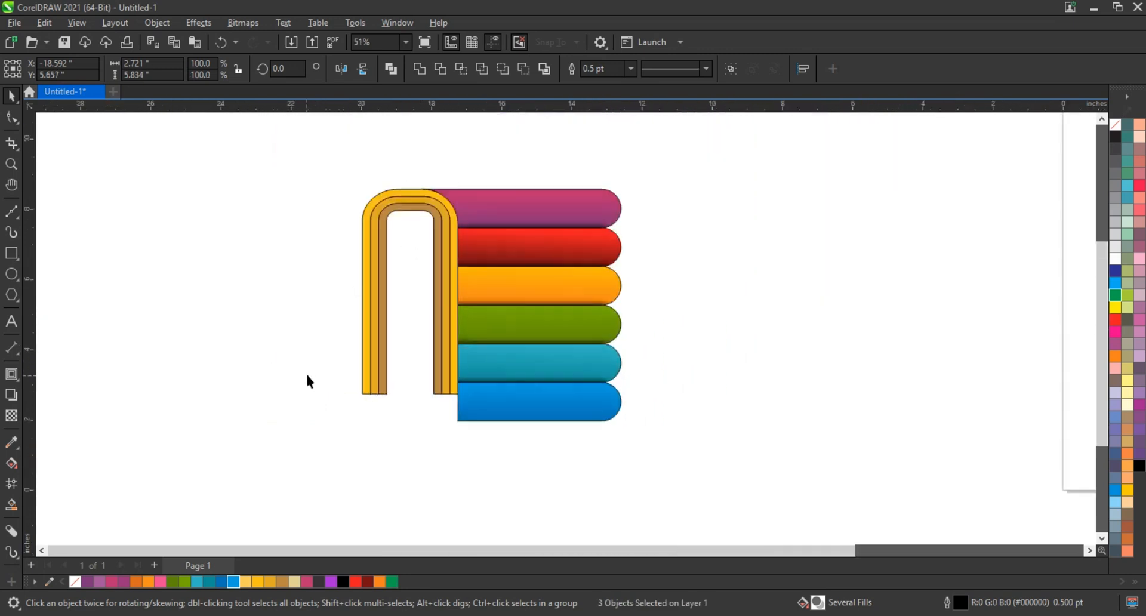
click(11, 164)
drag(376, 341, 655, 437)
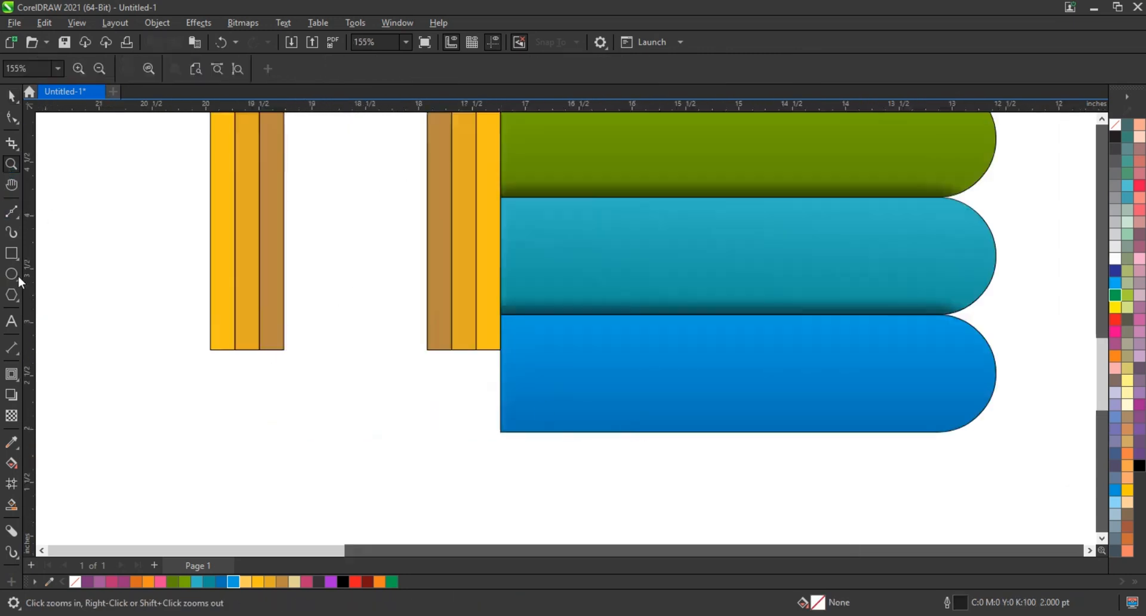
click(11, 253)
drag(129, 399, 165, 486)
key(ctrl+z)
Draw a downward-pointing triangle about 1.1 by 0.95 inches and align it with the outer edge of the arch's left leg.
click(11, 295)
drag(393, 333, 406, 431)
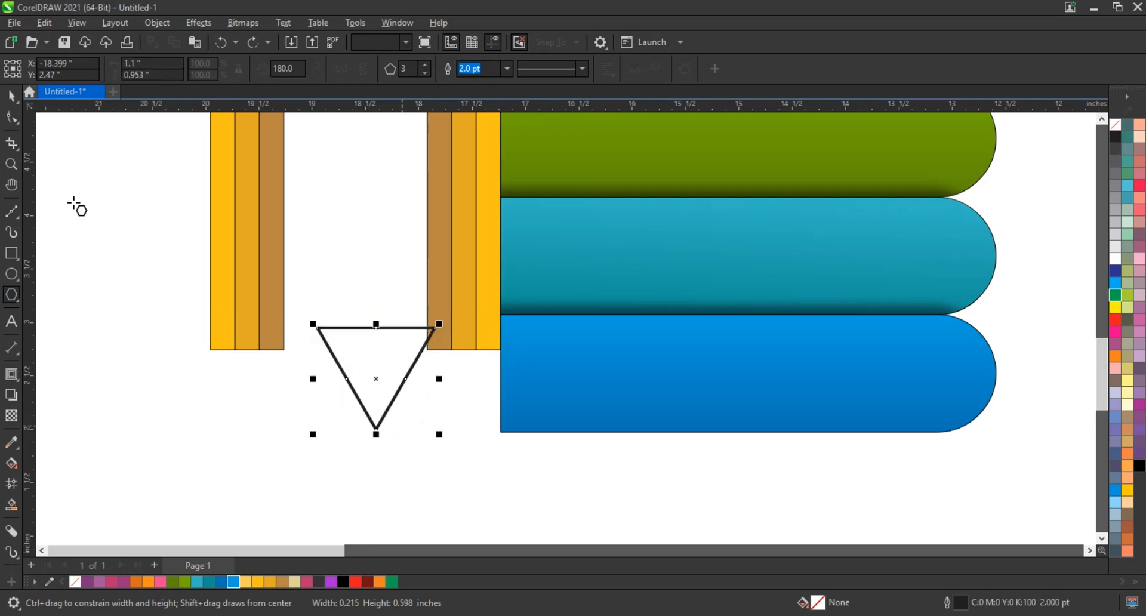
drag(381, 364, 274, 380)
shift+click(226, 311)
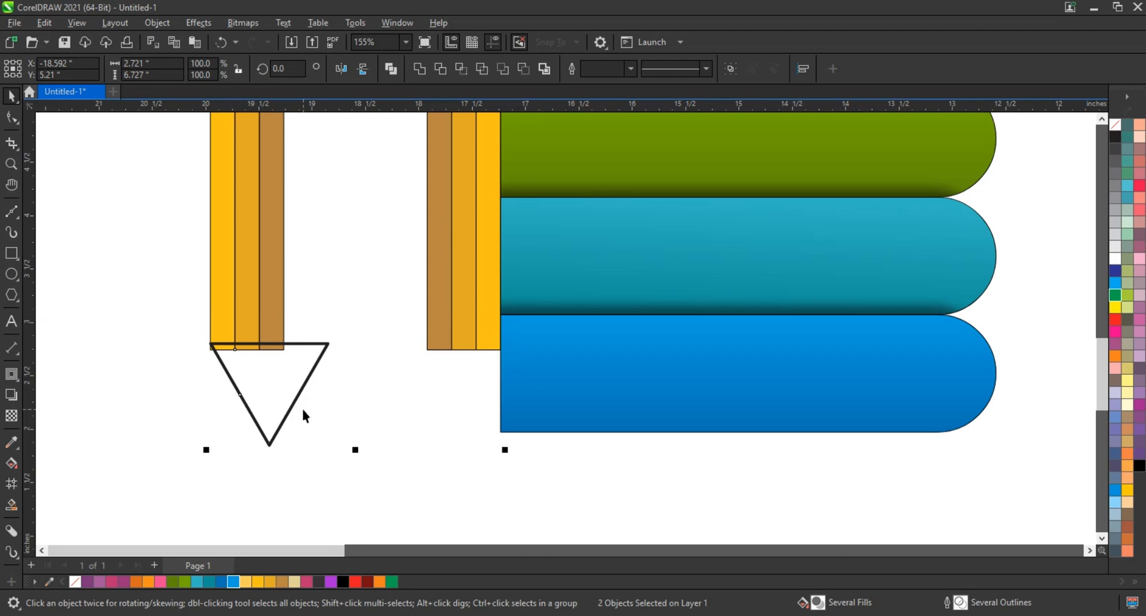
click(308, 385)
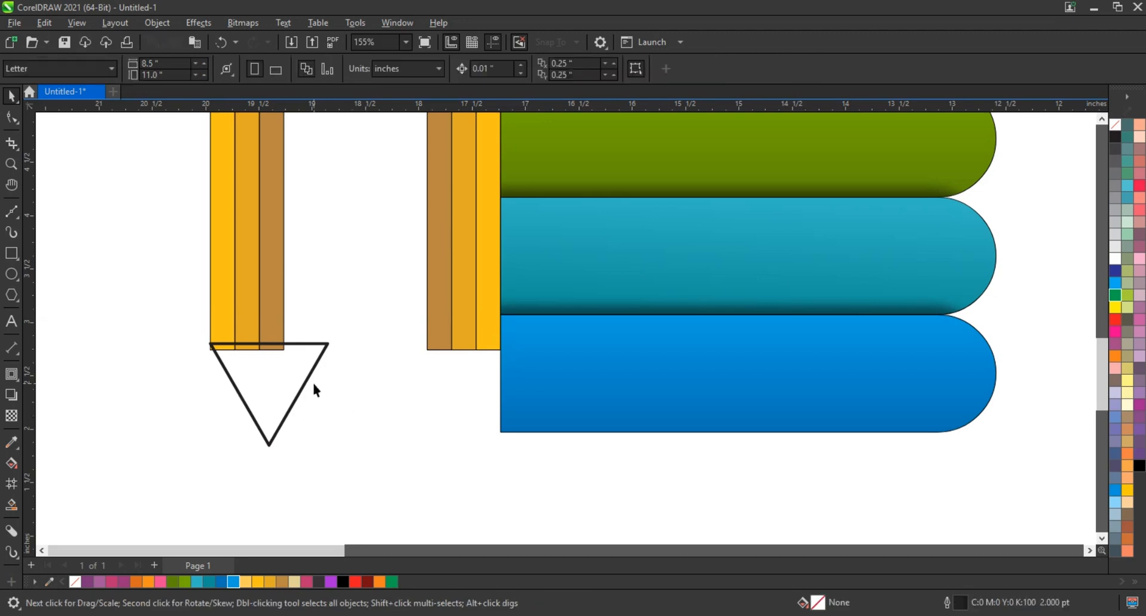
Narrow the triangle to the left leg's width, about 0.69 inches, and nudge it down to the leg's lower end.
drag(333, 395, 292, 397)
key(Down)
key(Down)
key(Down)
key(Down)
Give the triangle a horizontal fountain fill with brown at both ends and light tan in the middle.
key(shift+F2)
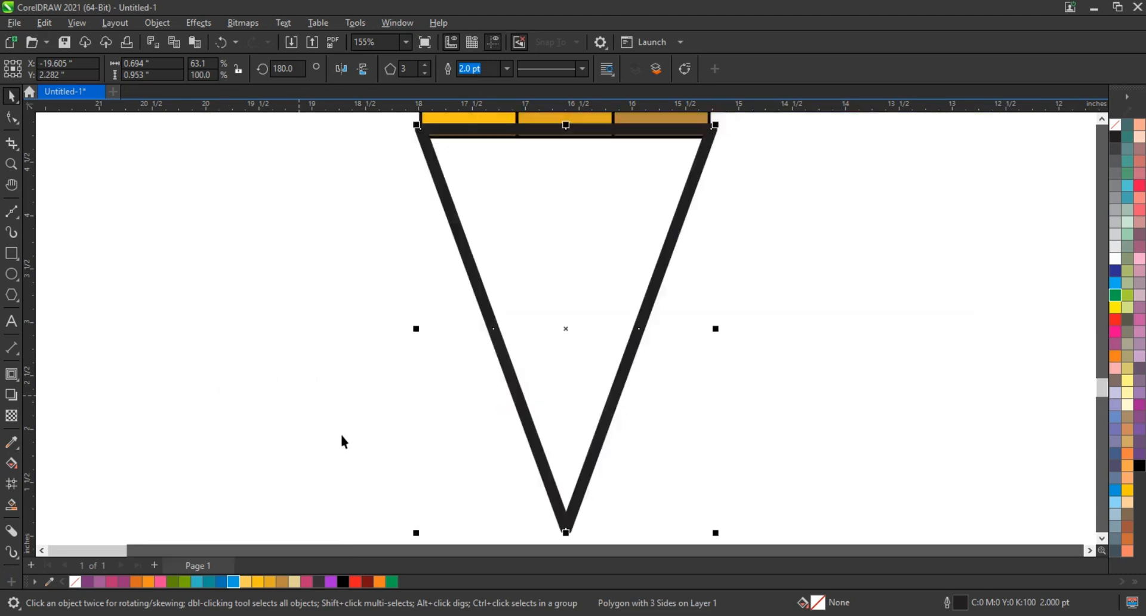
click(284, 581)
key(g)
drag(492, 305, 638, 303)
drag(692, 327, 638, 302)
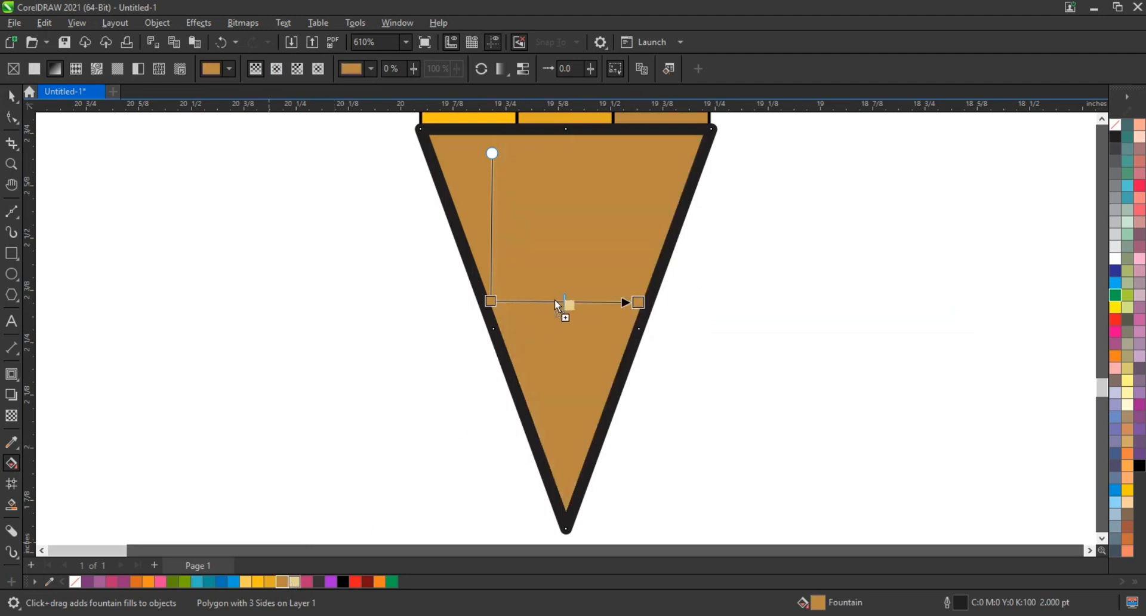
drag(555, 300, 556, 301)
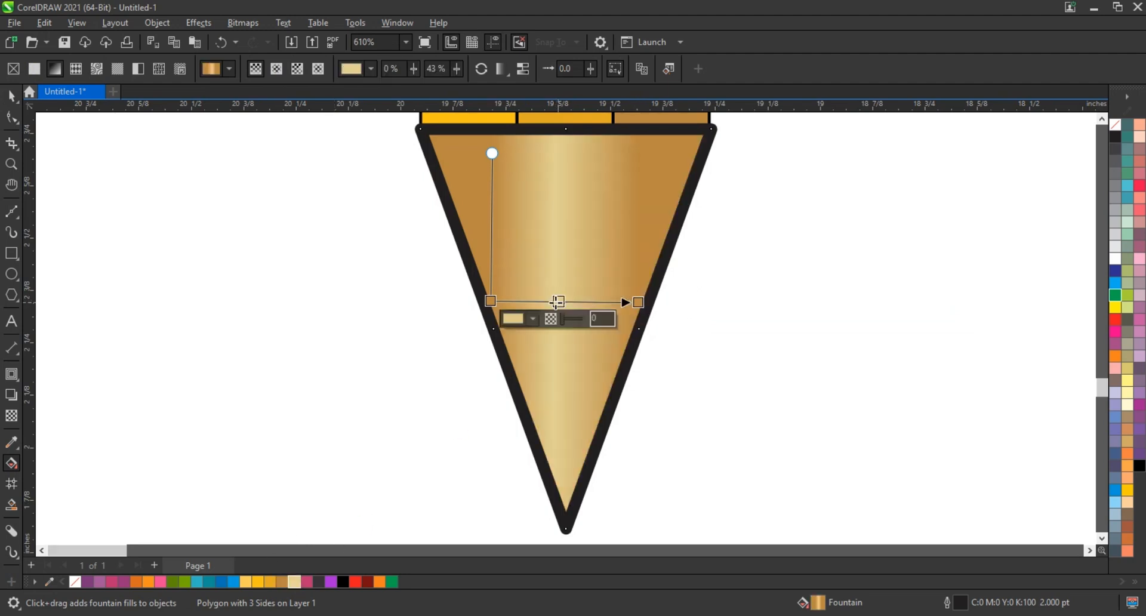
Duplicate the triangle lower down, fill the copy black without an outline, and PowerClip it into the triangle as the pencil tip.
click(6, 102)
drag(539, 184, 540, 480)
right_click(540, 481)
click(1139, 468)
right_click(1115, 125)
click(1090, 128)
click(648, 207)
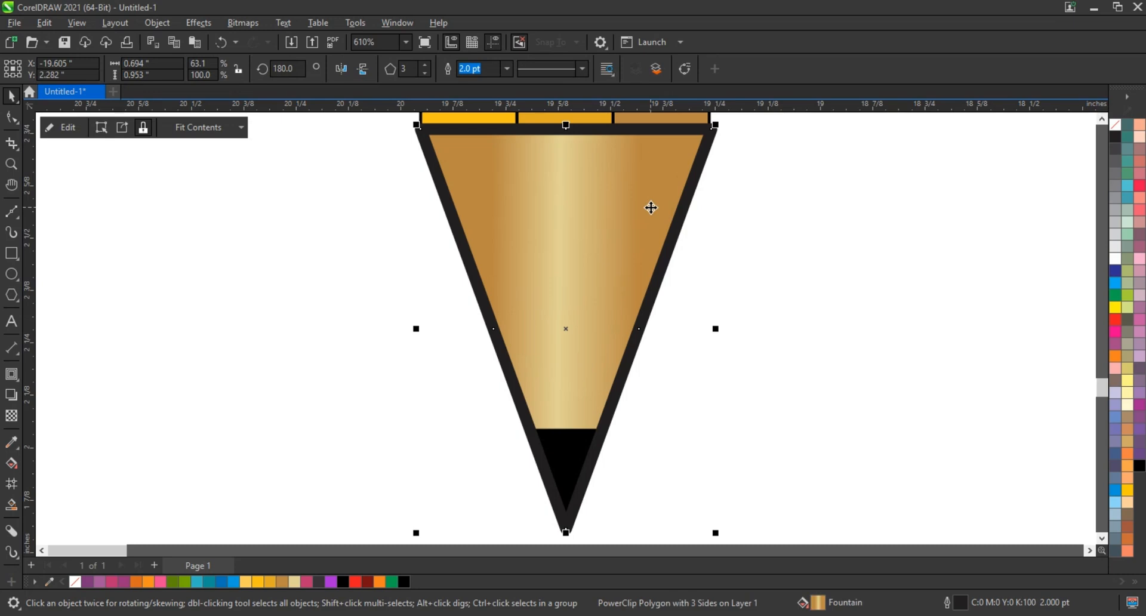
Remove the outline from the pencil-tip triangle.
right_click(1118, 125)
click(1098, 128)
click(562, 136)
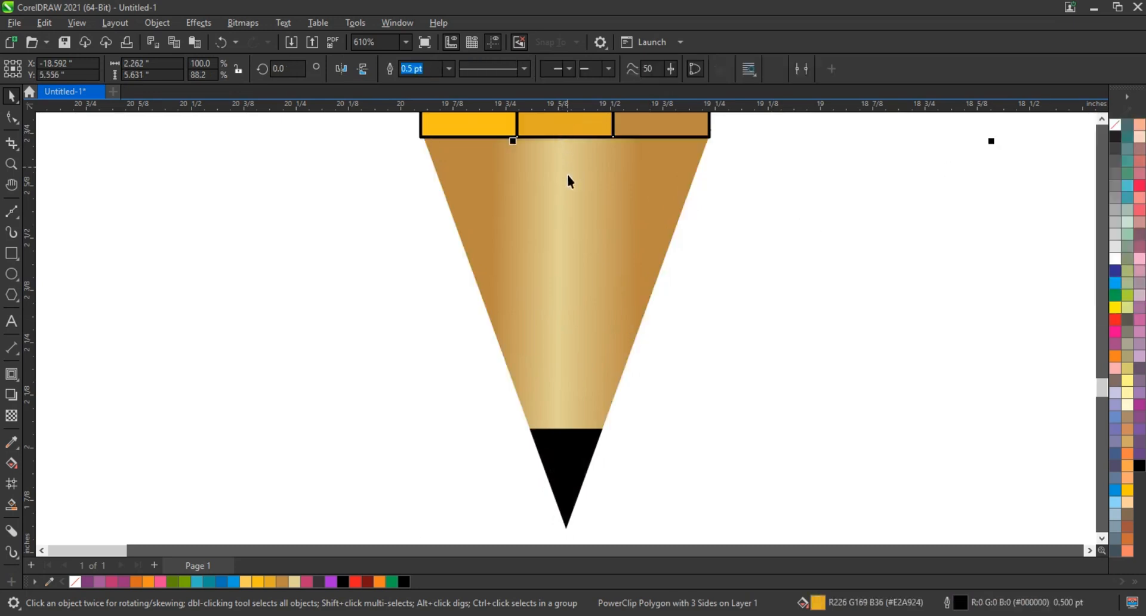
Convert the lower end segments of the left leg's three bands to curves with the Shape tool.
key(shift+F2)
click(8, 167)
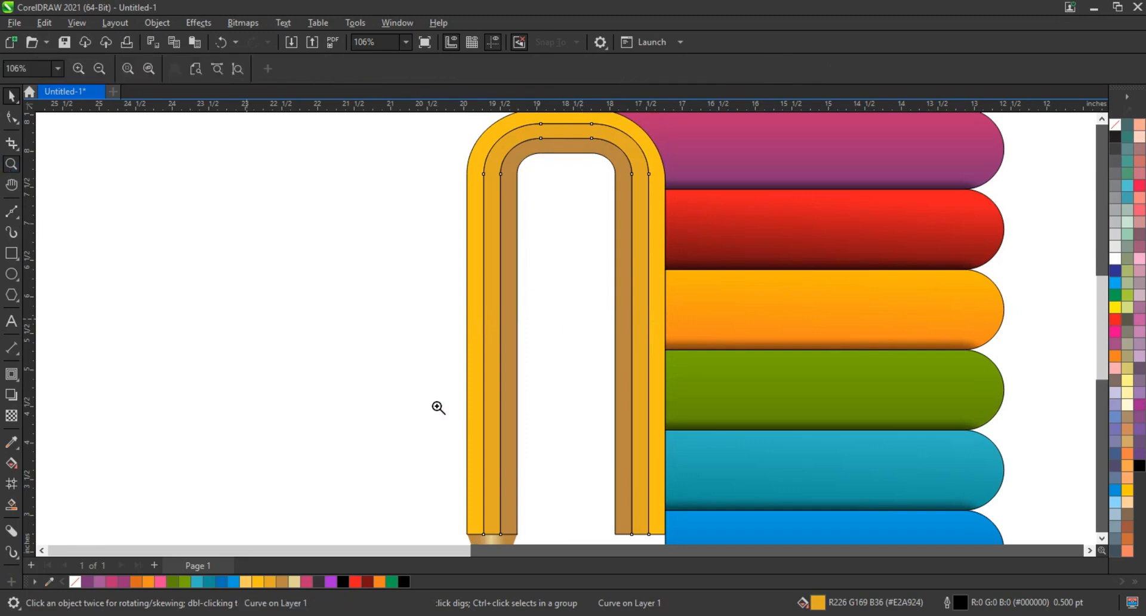
key(F3)
drag(453, 417, 618, 451)
click(10, 121)
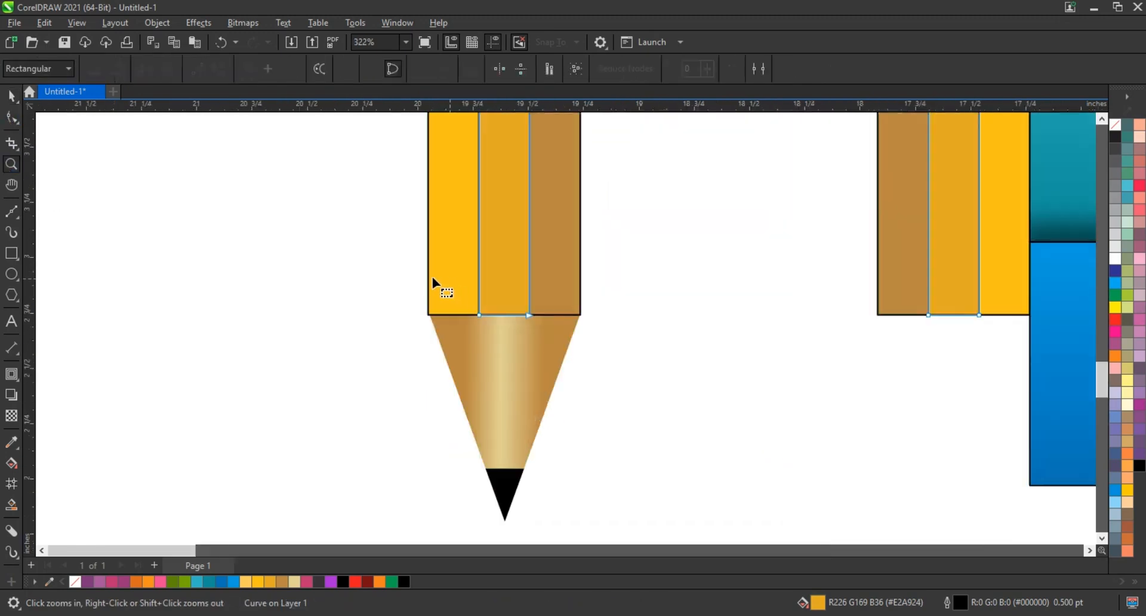
drag(447, 285, 551, 327)
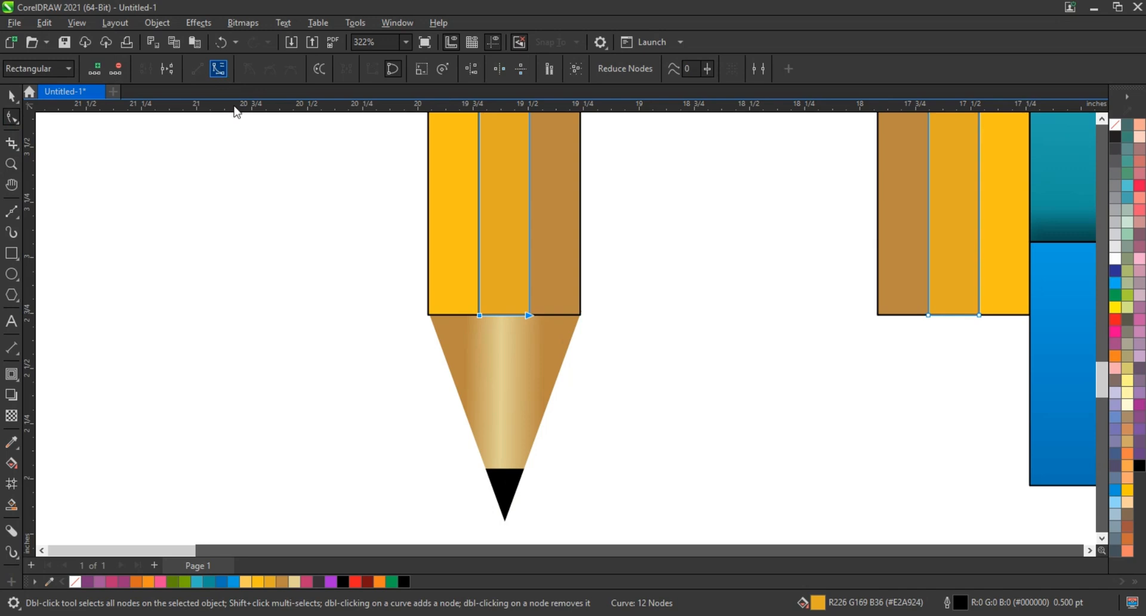
click(441, 297)
click(556, 290)
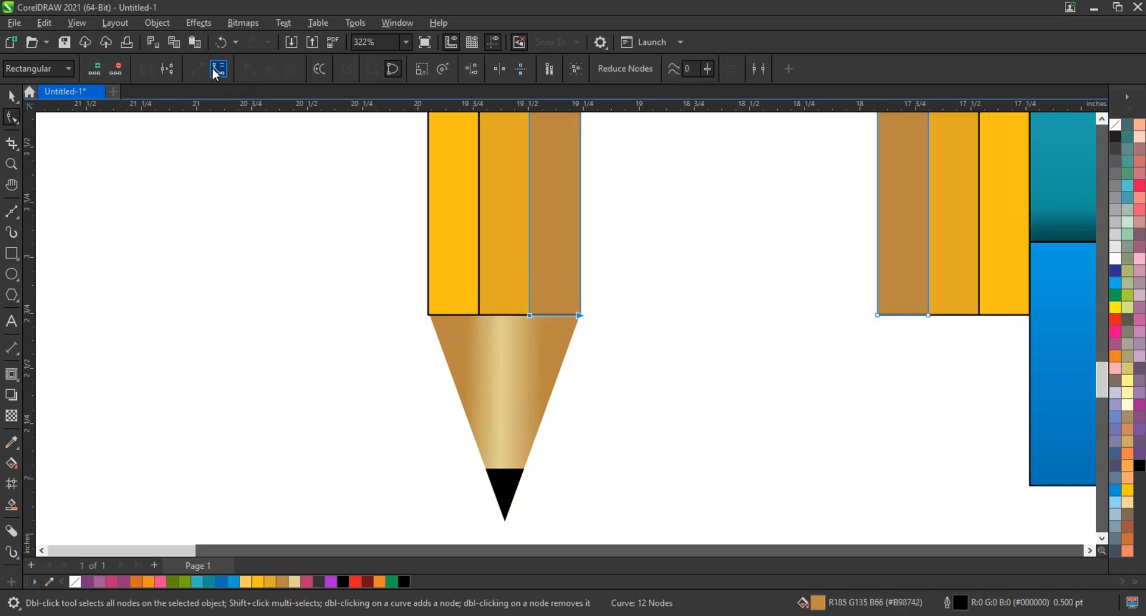
Bow the lower ends of the left leg's three bands downward into rounded scallops over the pencil tip.
click(434, 307)
drag(439, 315, 481, 341)
click(500, 298)
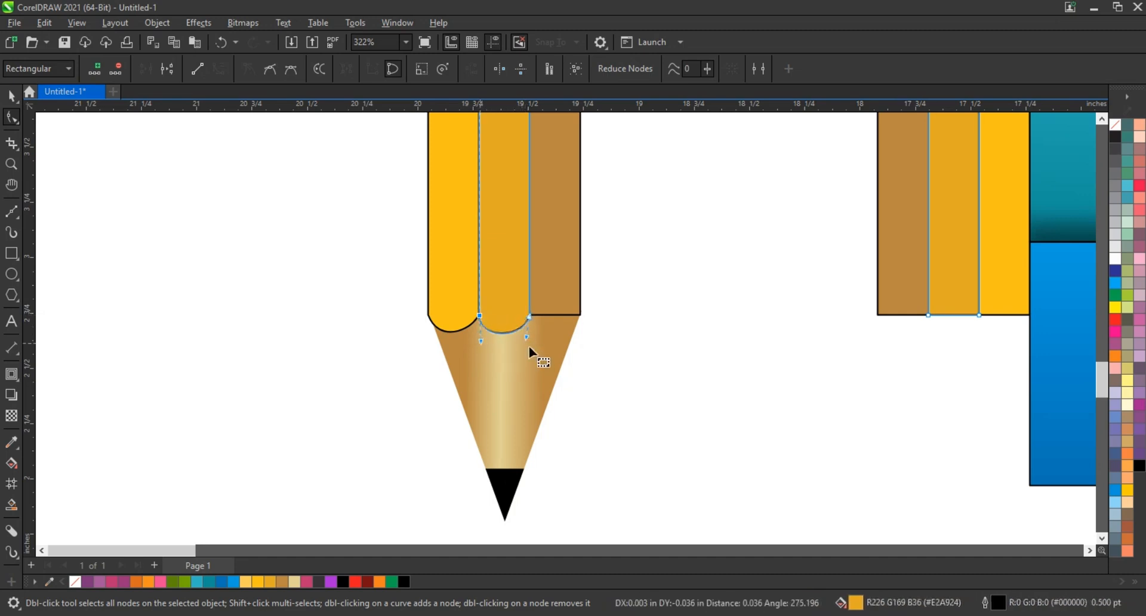
click(553, 285)
click(542, 315)
mouse_move(542, 315)
mouse_down()
mouse_move(533, 334)
mouse_move(563, 315)
mouse_up()
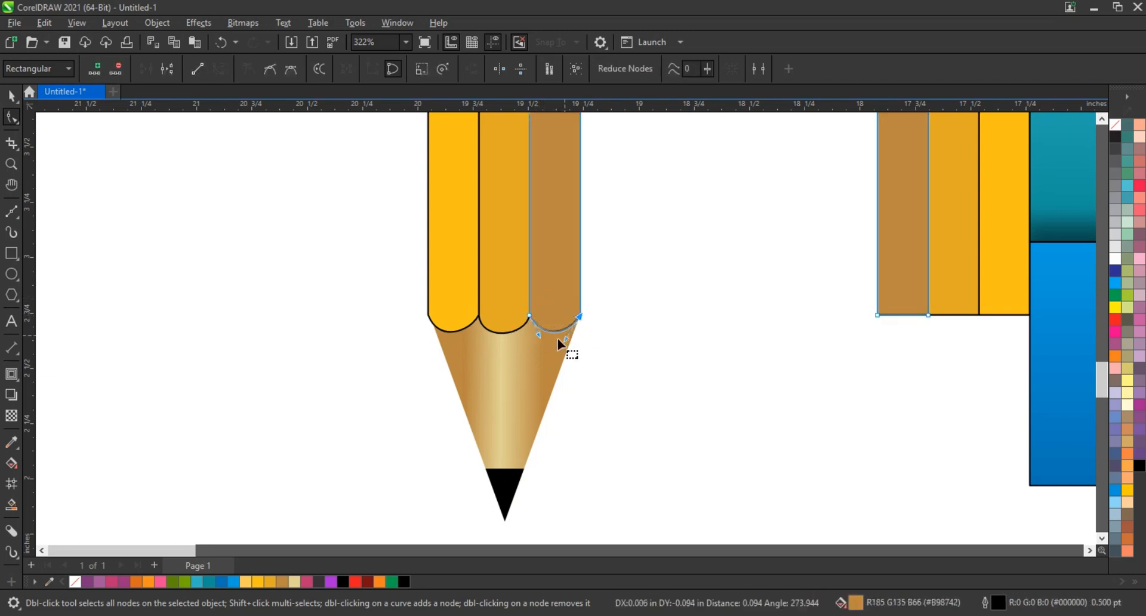
click(540, 335)
click(12, 96)
click(200, 281)
Draw a thin rectangle about 0.69 by 0.08 inches directly below the end of the arch's right leg.
scroll(200, 282, down, 5)
scroll(316, 370, down, 2)
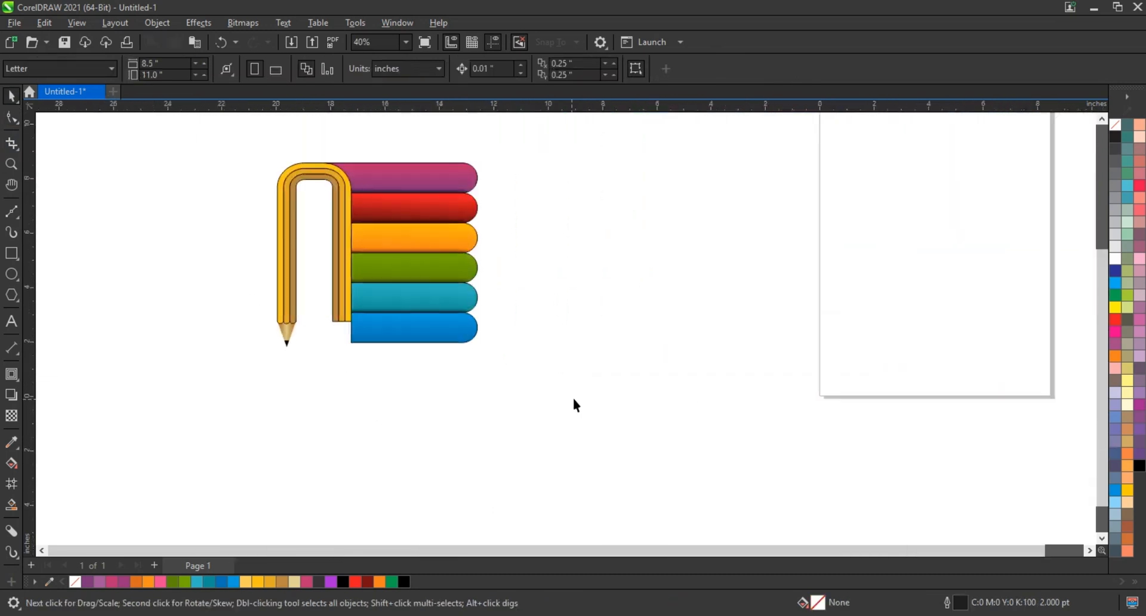
drag(209, 125, 208, 123)
key(shift+F2)
key(Escape)
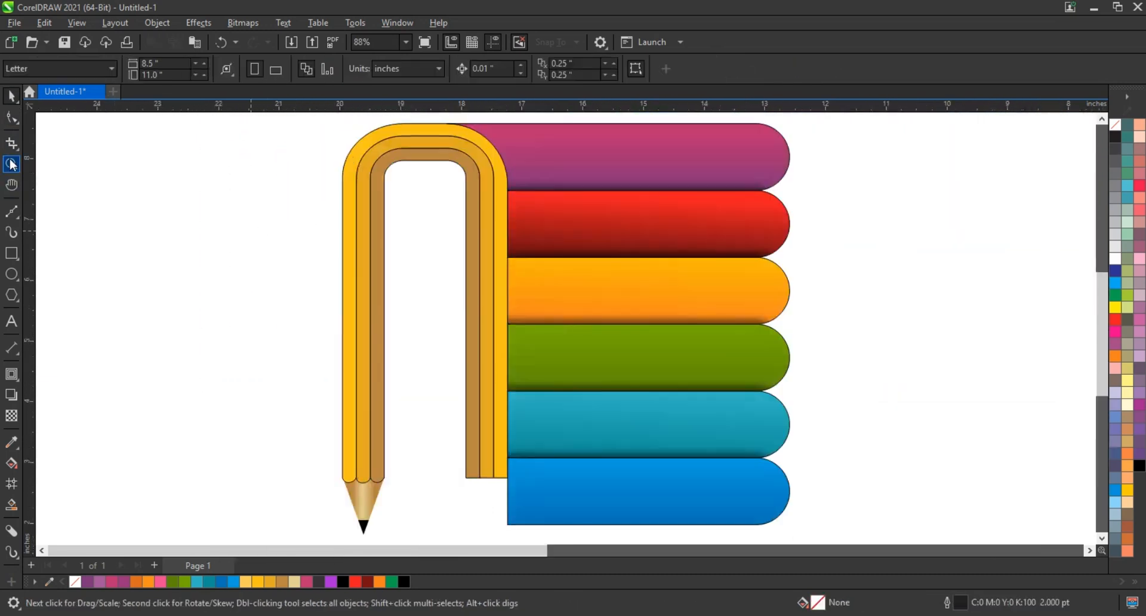
click(11, 165)
mouse_move(414, 401)
mouse_down()
mouse_move(750, 537)
mouse_move(784, 532)
mouse_up()
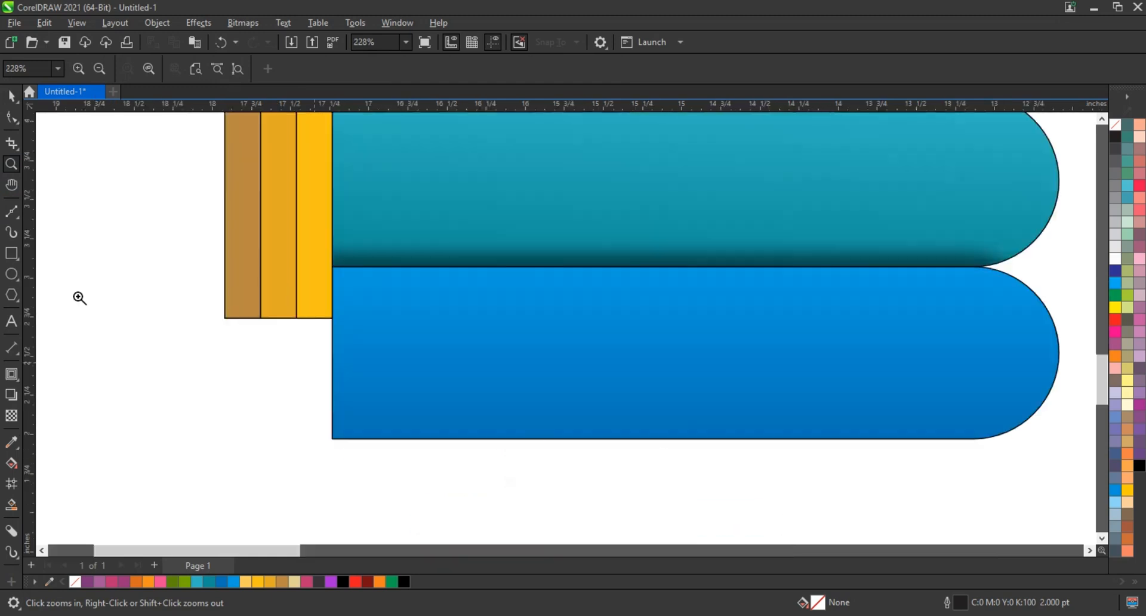
click(11, 254)
drag(225, 318, 332, 332)
key(space)
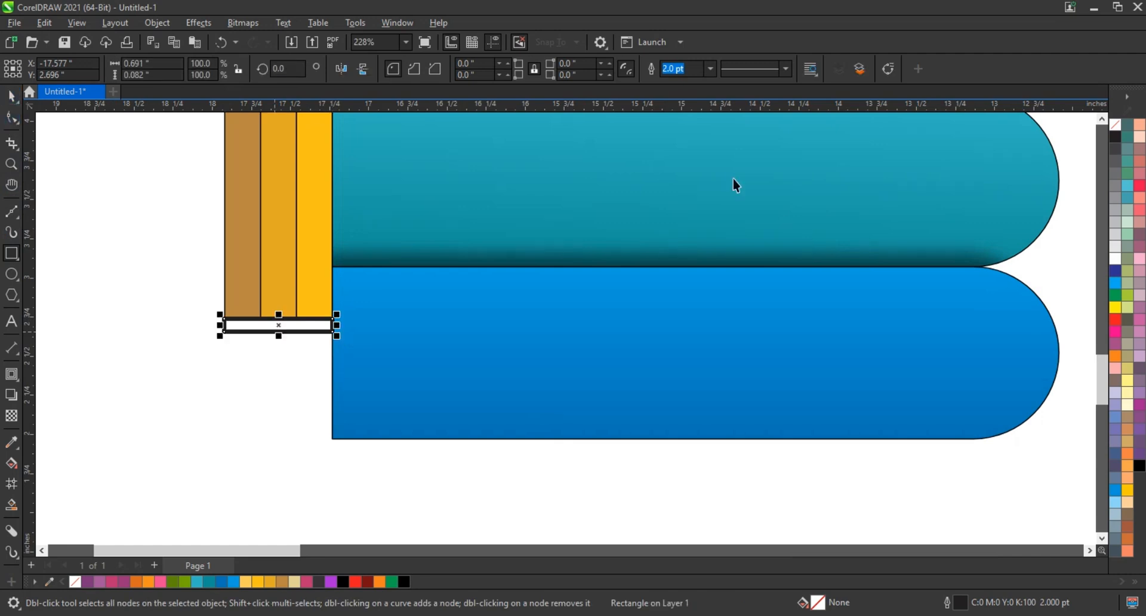
Give the thin rectangle a horizontal fountain fill with black at both ends and light grey in the middle.
click(1138, 466)
key(g)
drag(235, 332, 341, 332)
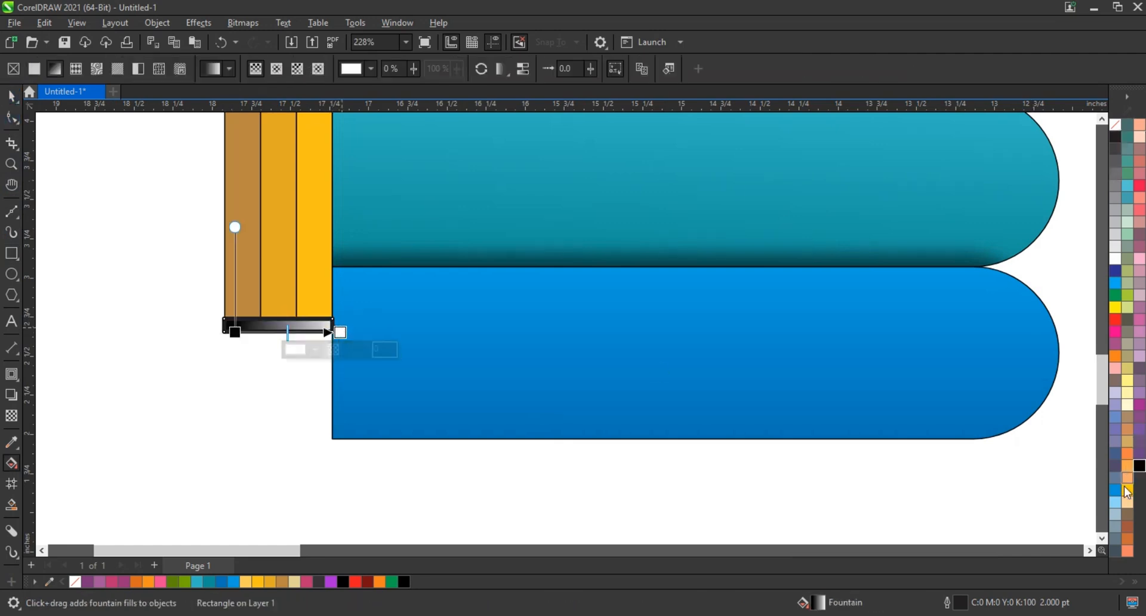
drag(493, 362, 341, 332)
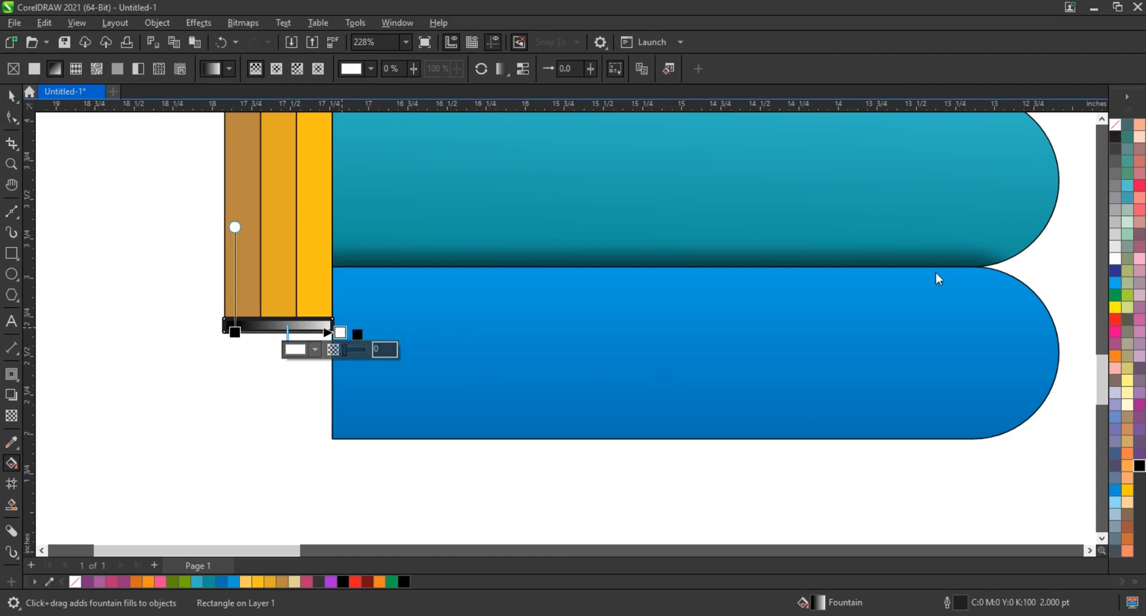
drag(402, 285, 275, 333)
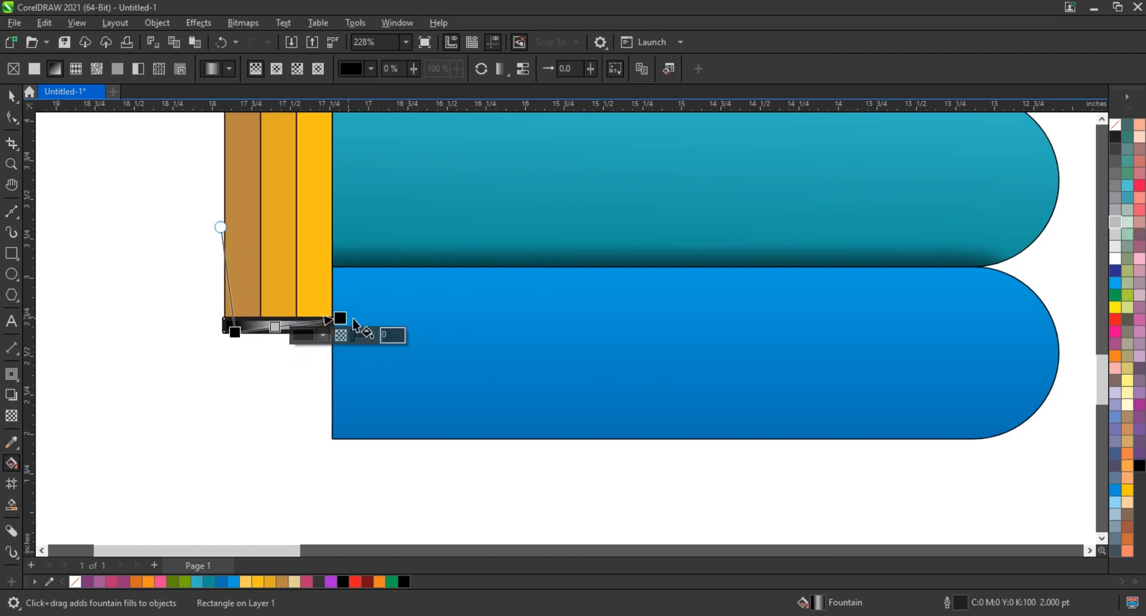
Duplicate the metallic strip directly below, flip the copy, and duplicate the pair below to make four stacked strips.
click(10, 100)
drag(278, 315, 277, 338)
click(362, 70)
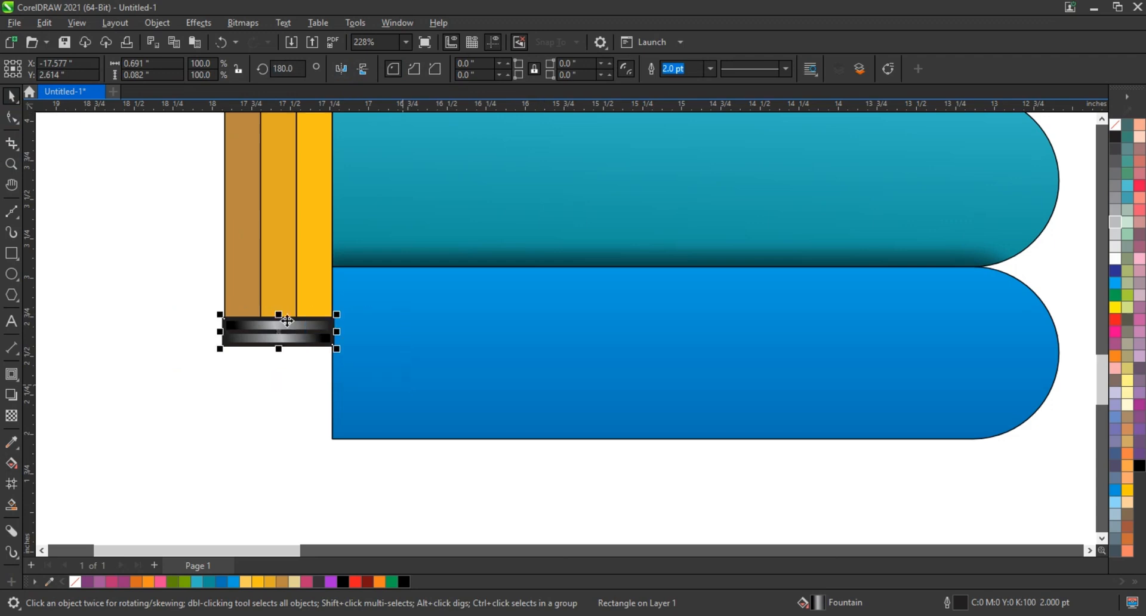
shift+click(287, 321)
drag(279, 314, 275, 349)
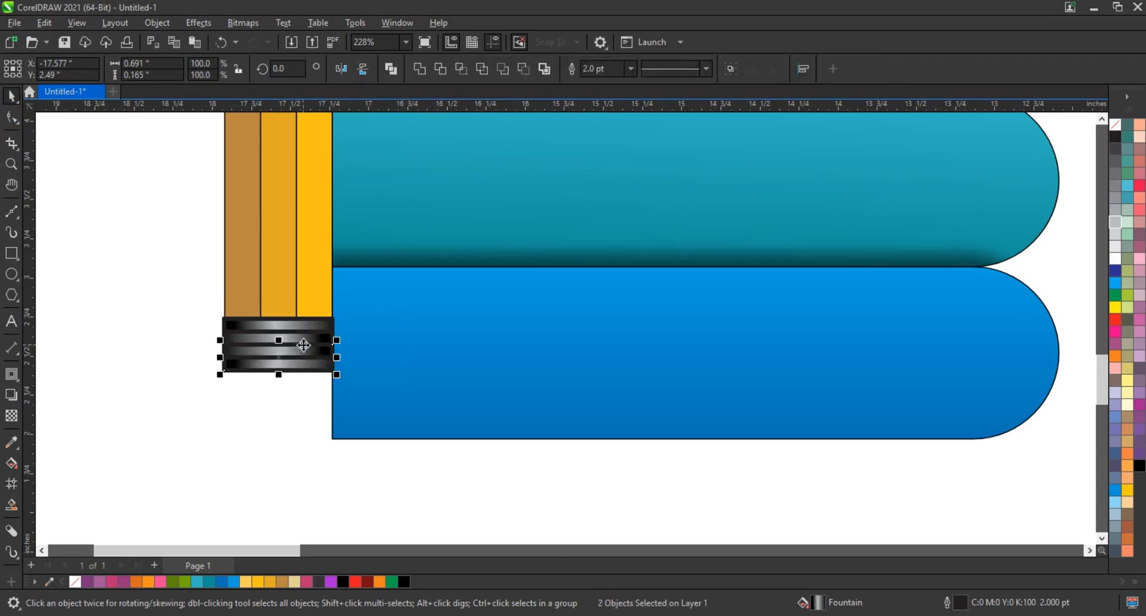
Add another strip copy below the stack, stretch it to about 0.36 inches high, and fill it purple as the eraser.
click(130, 396)
click(278, 391)
drag(279, 400, 309, 467)
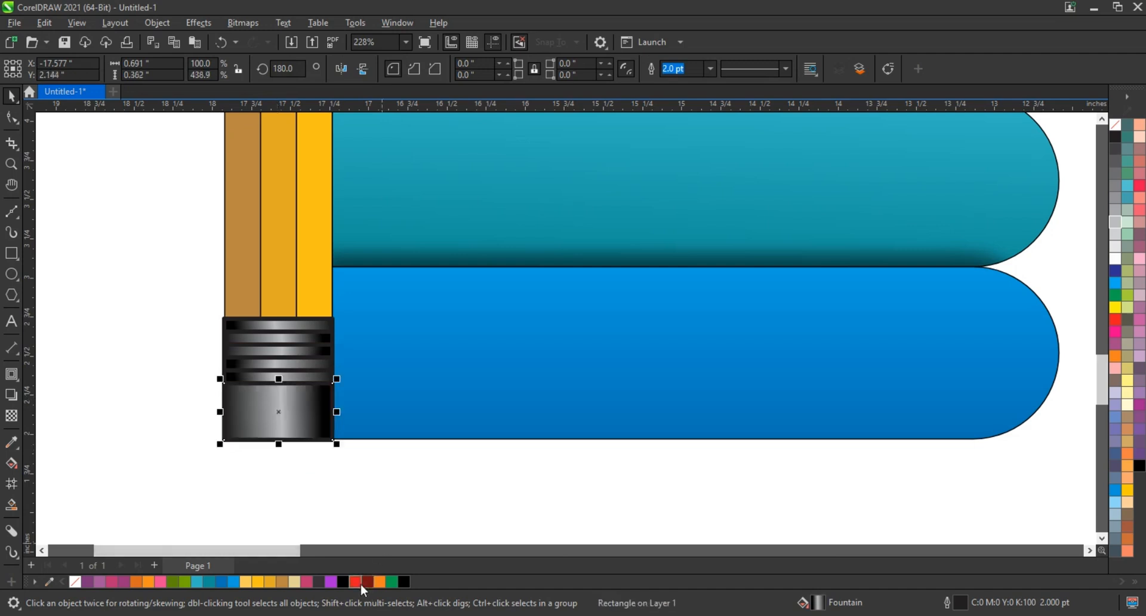
click(332, 582)
Remove the outlines from the metallic strips and the purple eraser.
drag(179, 473, 358, 310)
right_click(1116, 132)
click(1110, 136)
click(418, 471)
Remove the outlines from all objects of the pencil arch and the six bars.
scroll(443, 466, down, 2)
scroll(449, 475, down, 1)
drag(266, 174, 671, 487)
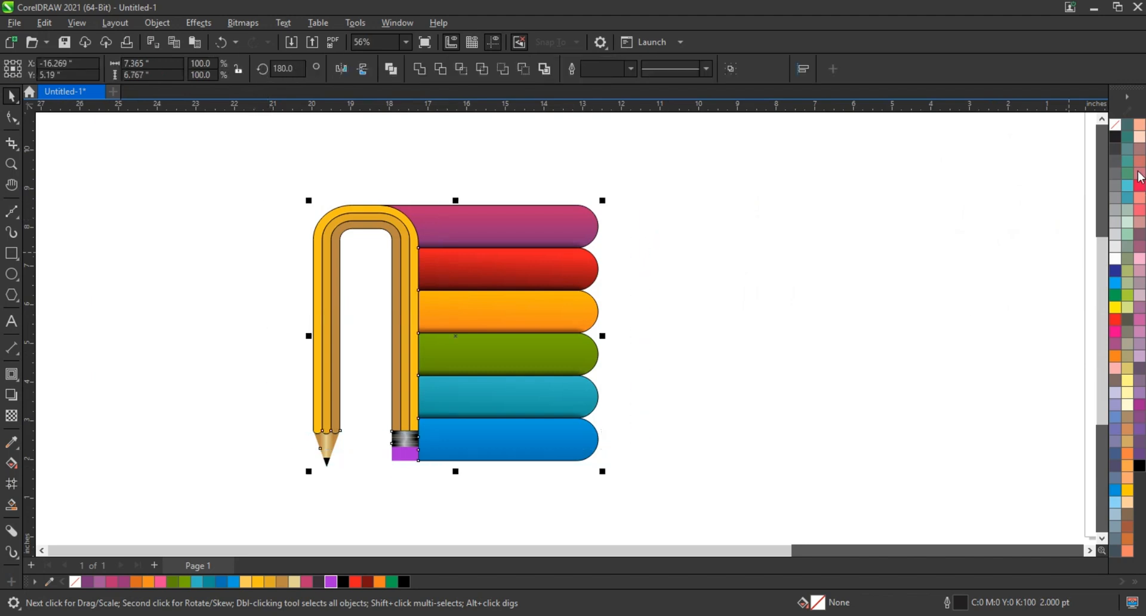
right_click(1115, 125)
click(1094, 138)
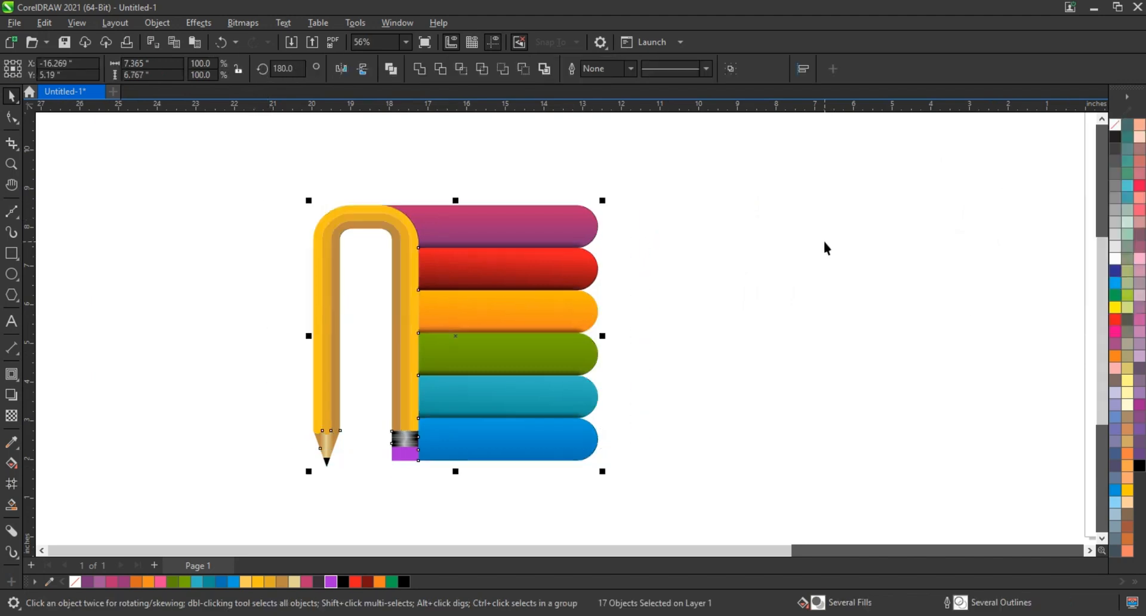
click(814, 261)
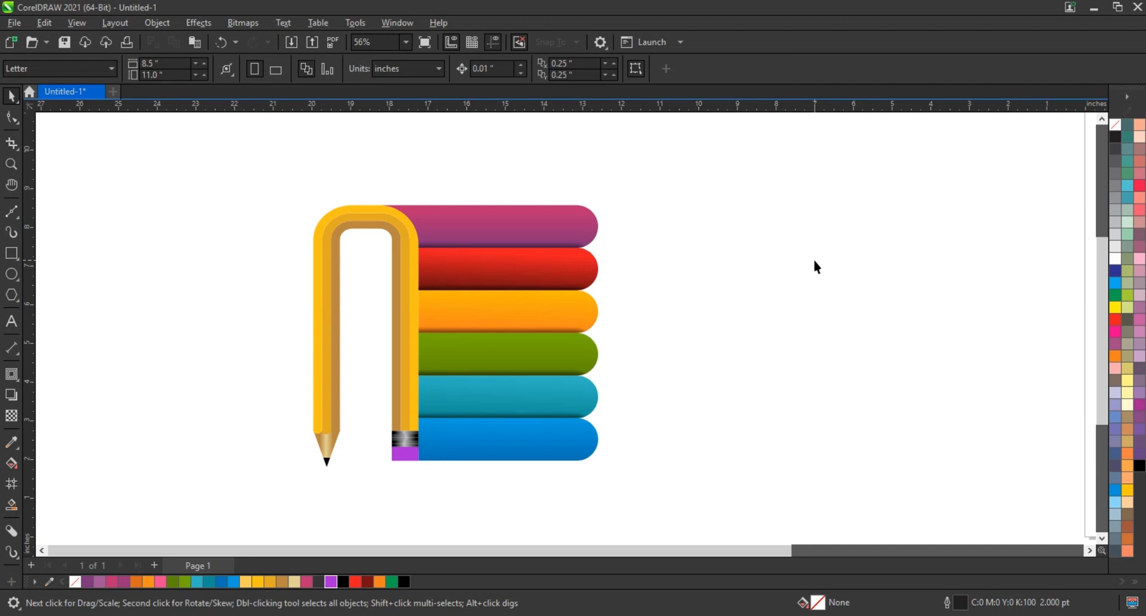
Draw a white circle at the rounded end of the purple bar and add a concentric copy scaled to about 0.8 inches.
click(11, 165)
drag(256, 175, 723, 494)
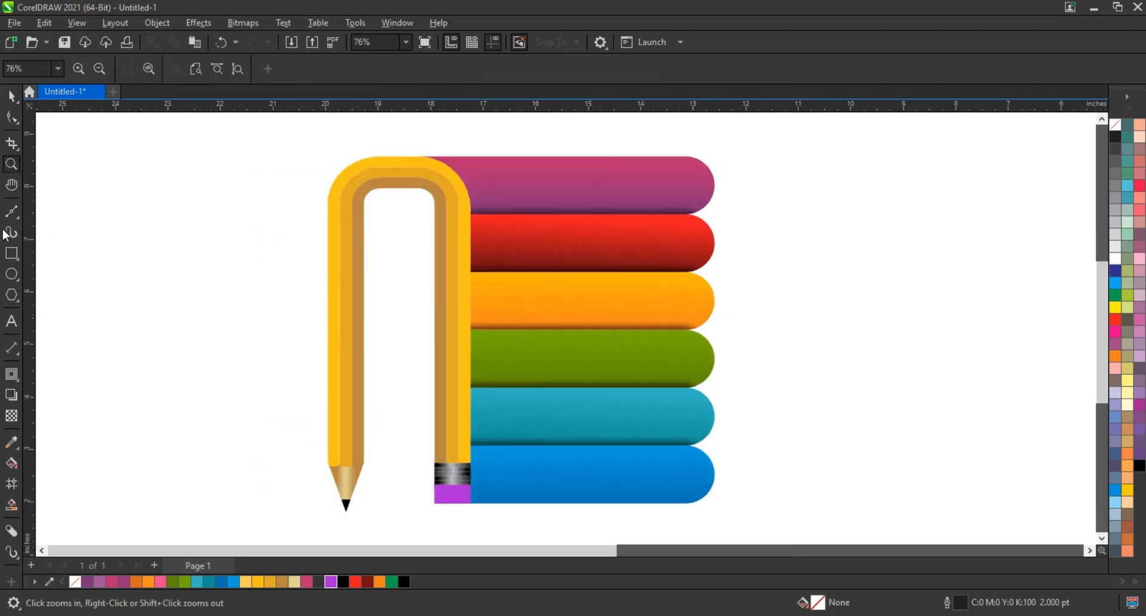
click(11, 274)
mouse_move(640, 158)
mouse_down()
mouse_move(655, 192)
mouse_move(692, 209)
mouse_move(683, 183)
mouse_up()
click(11, 96)
key(shift+F2)
scroll(704, 146, down, 2)
drag(703, 142, 694, 161)
right_click(694, 161)
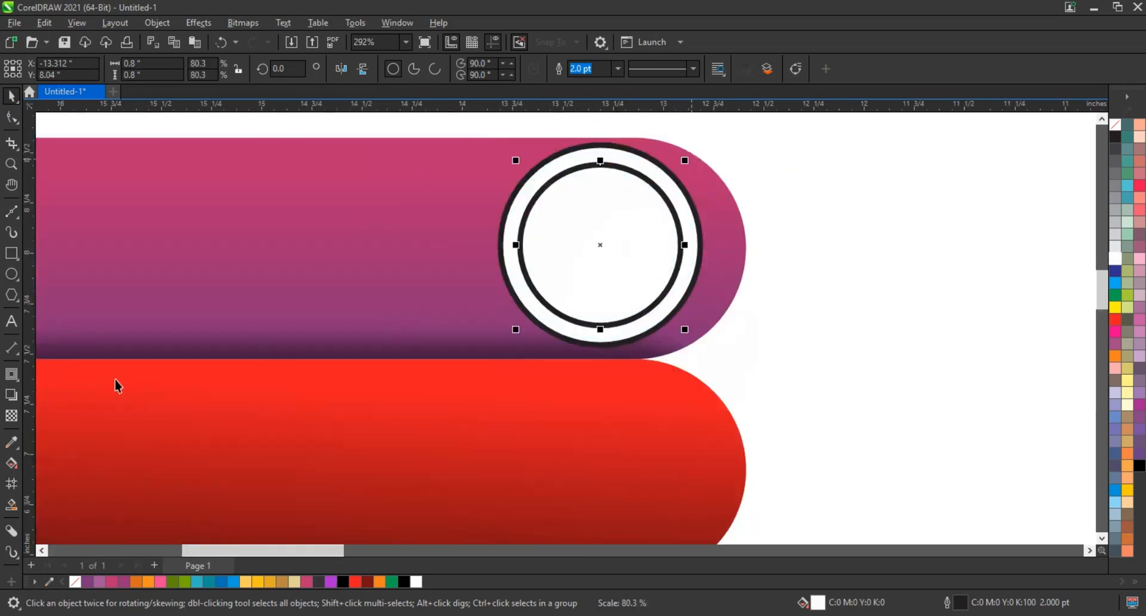
Add a drop shadow with 50 opacity and 15 feather to the inner circle, and break the shadow apart.
click(11, 395)
drag(601, 163, 599, 329)
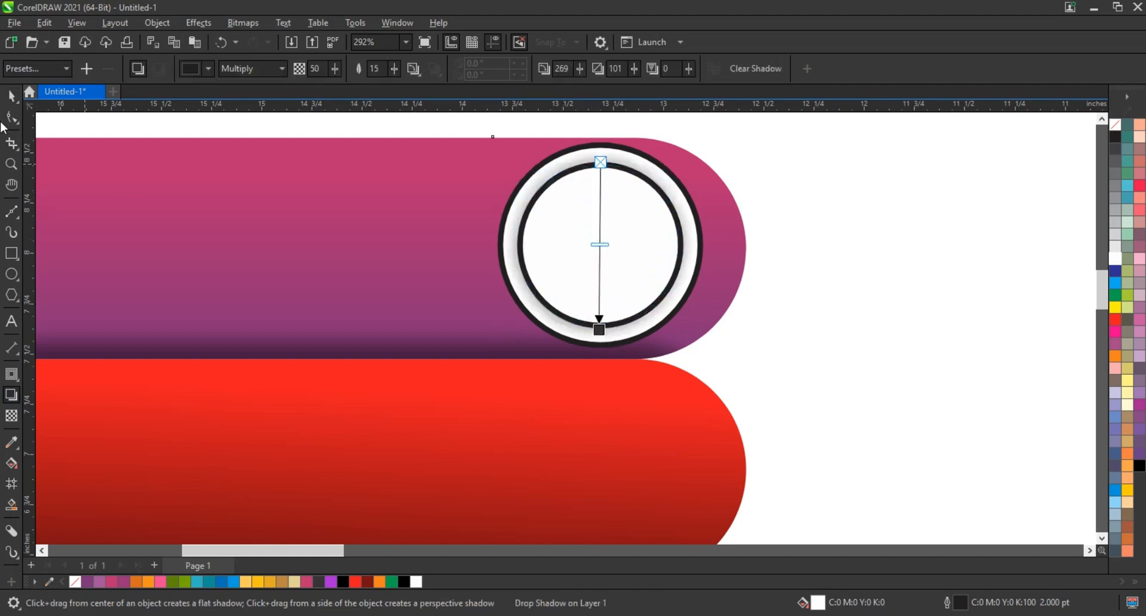
click(10, 97)
click(157, 23)
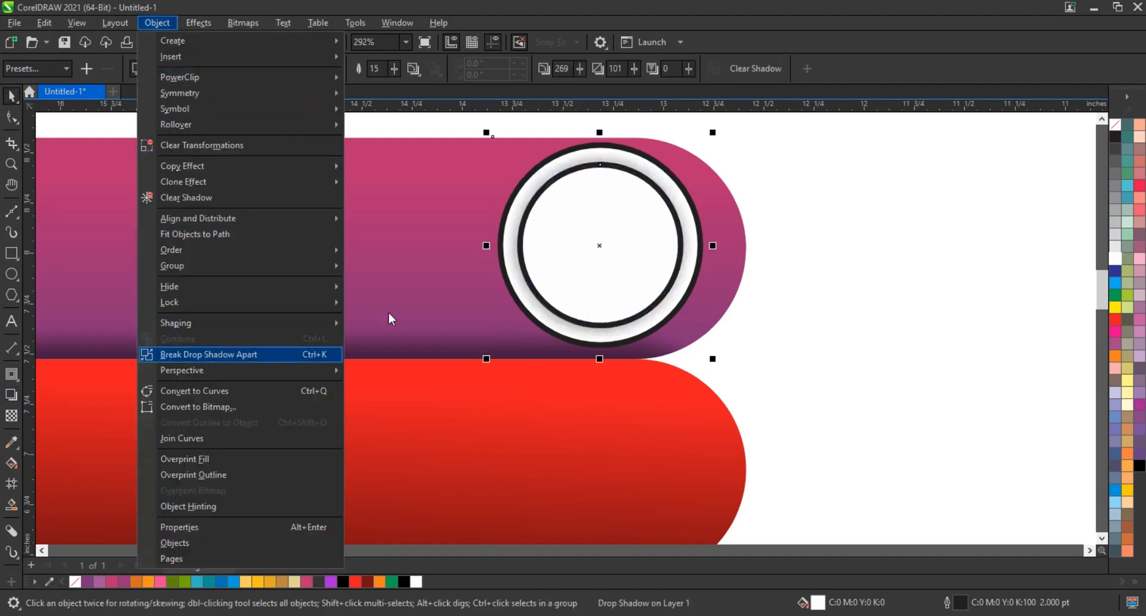
click(242, 355)
Remove the outlines from both circles and place copies of the finished circle badge on the other five bars.
drag(852, 127, 441, 374)
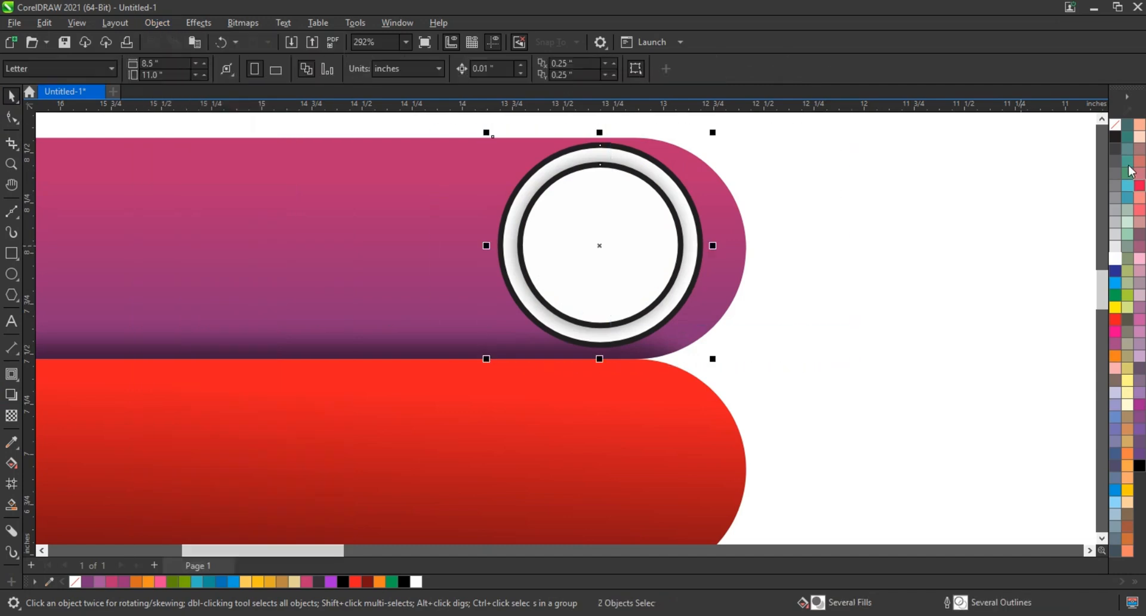
right_click(1113, 127)
click(1104, 134)
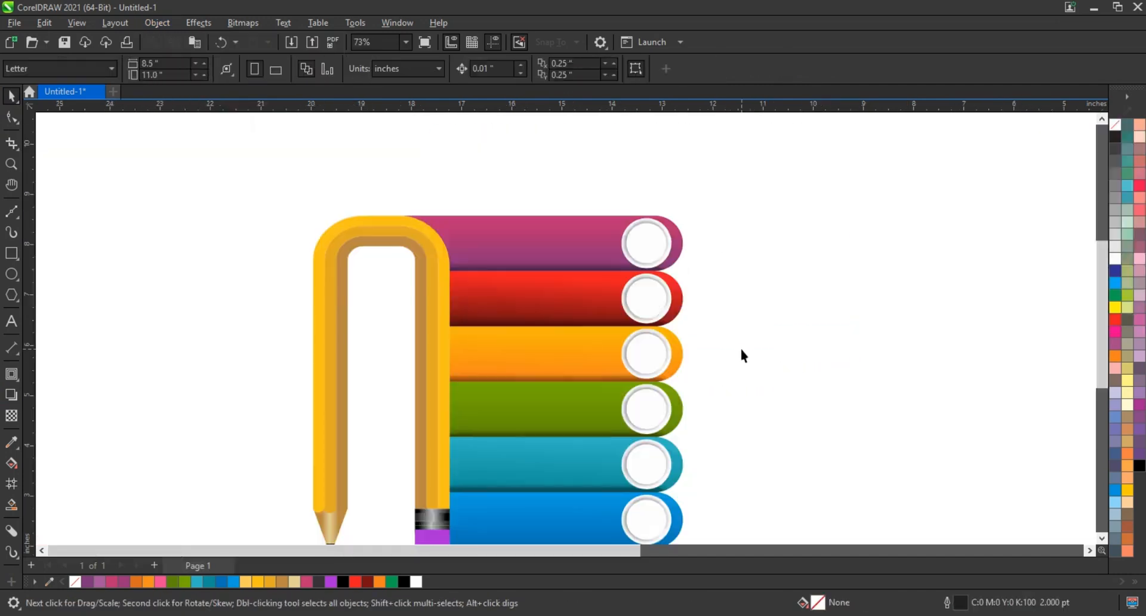
scroll(692, 280, down, 1)
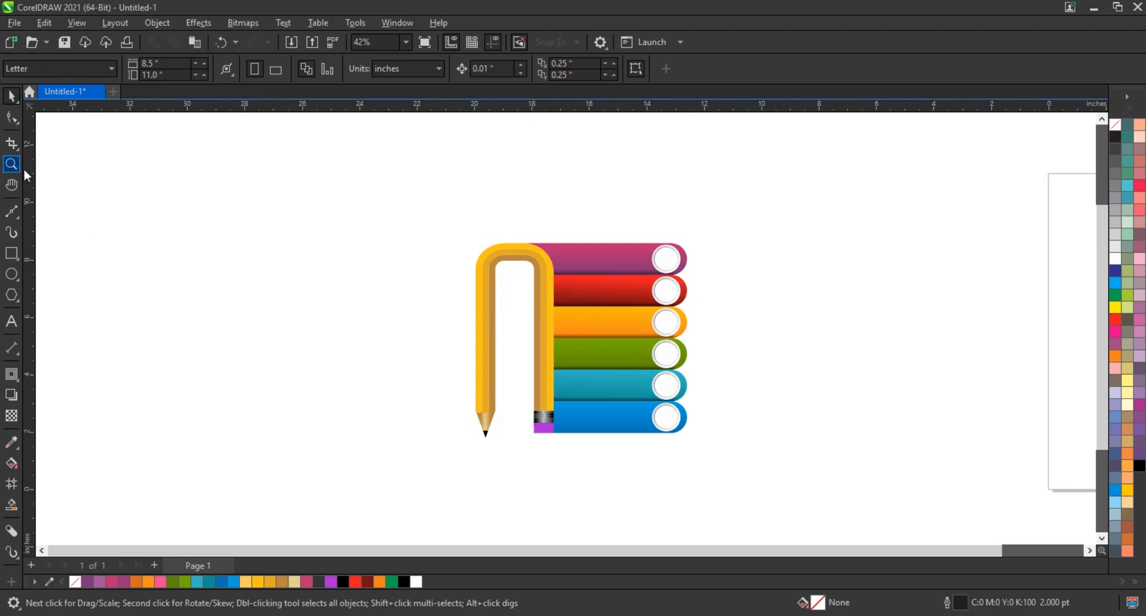
Add a small white Lorem ipsum paragraph beginning "In publishing and graphic design" to the purple bar and duplicate it down onto the other five bars.
drag(788, 459, 787, 457)
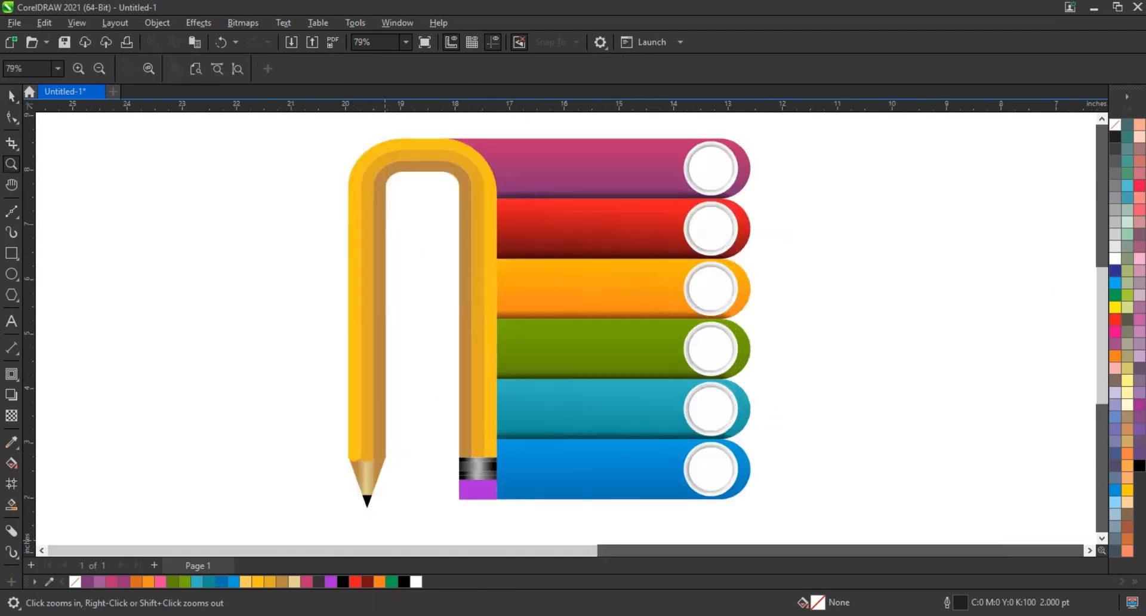
text(In publishing and graphic design, Lorem ipsum is a placeholder text commonly used to demonstrate the visual form of a document or a typeface without relying on meaningful content. Lorem ipsum may be used as a placeholder before final copy is available)
drag(572, 177, 574, 236)
key(ctrl+d)
key(ctrl+d)
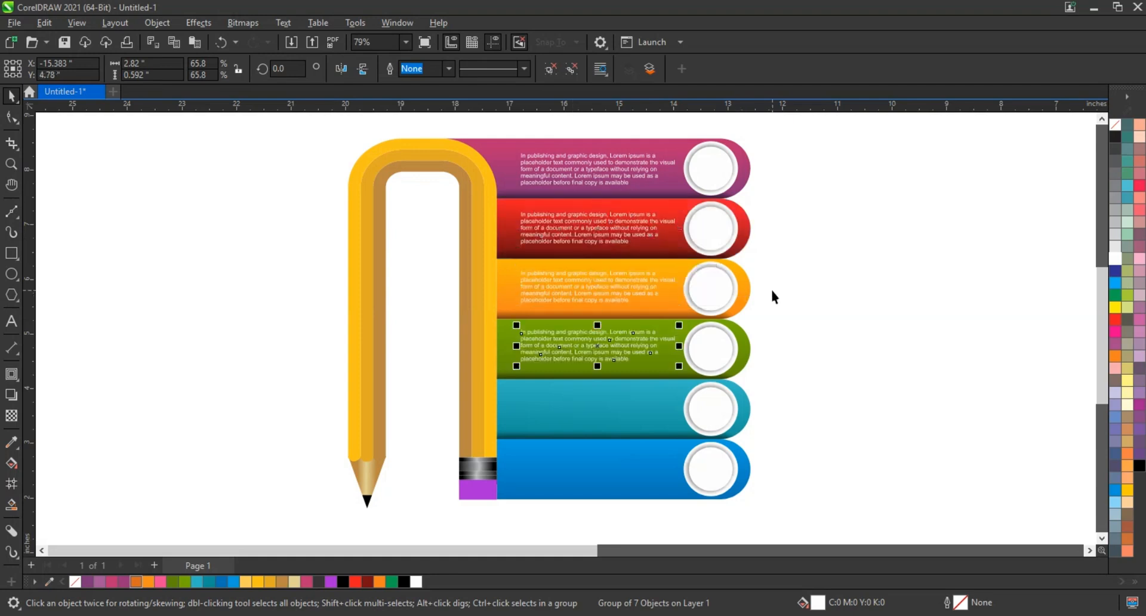
key(ctrl+d)
key(ctrl+d)
key(Escape)
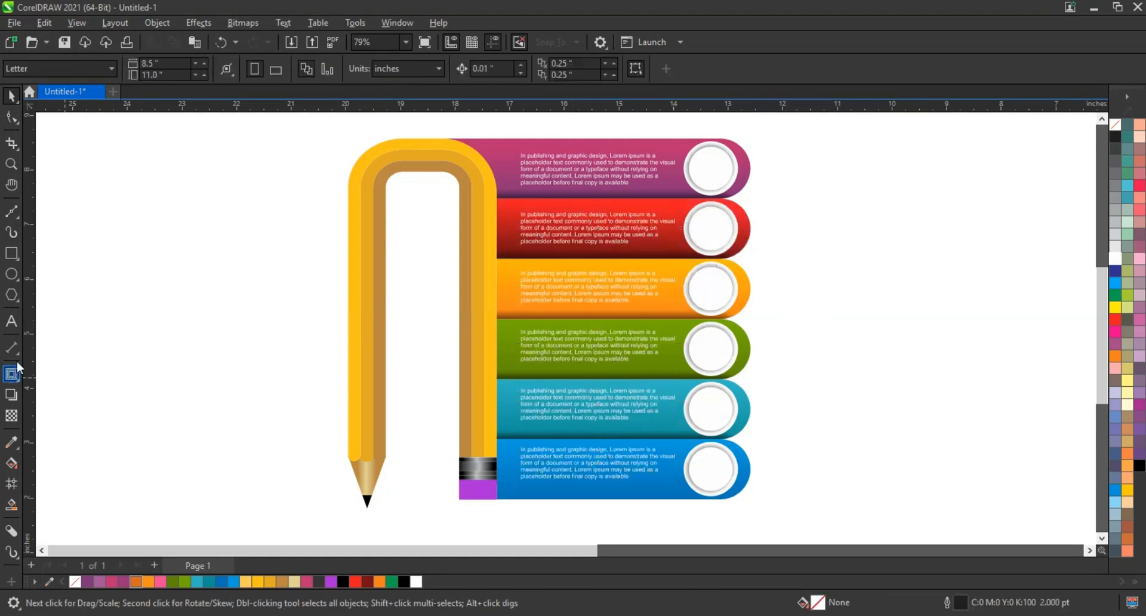
Write the numbers 01 to 06 on separate lines in one text object beside the pencil and make it bold.
click(16, 325)
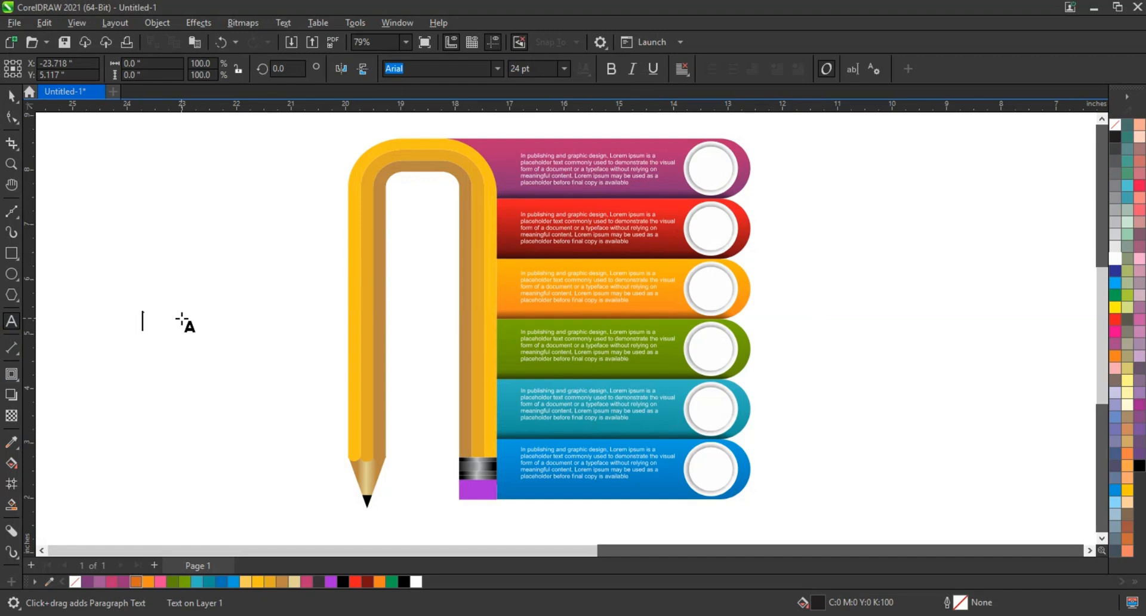
key(Return)
text(06)
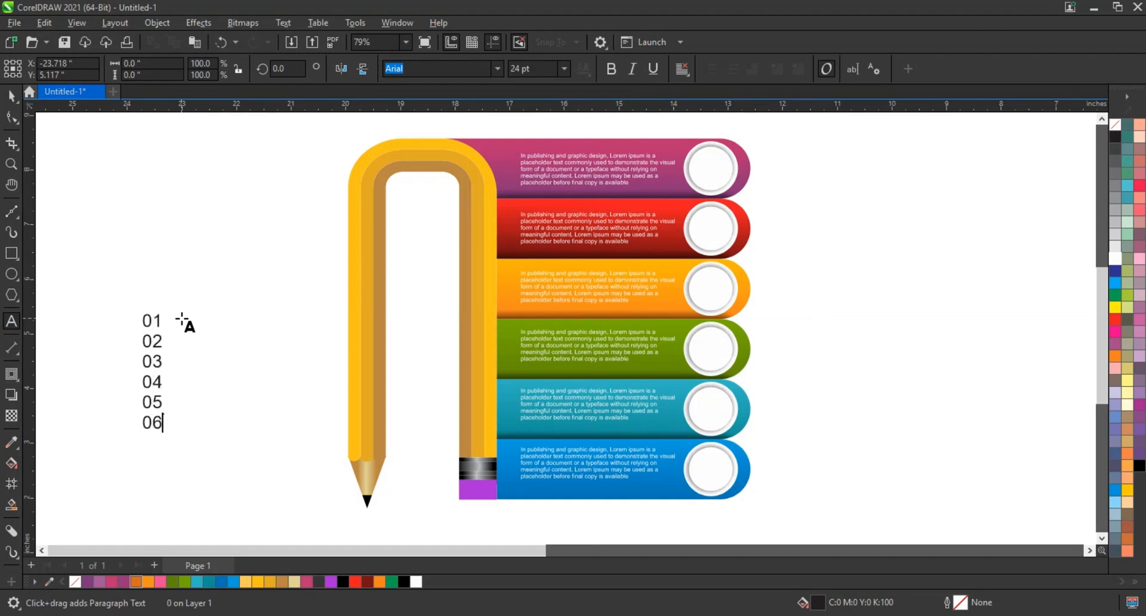
click(12, 96)
click(611, 69)
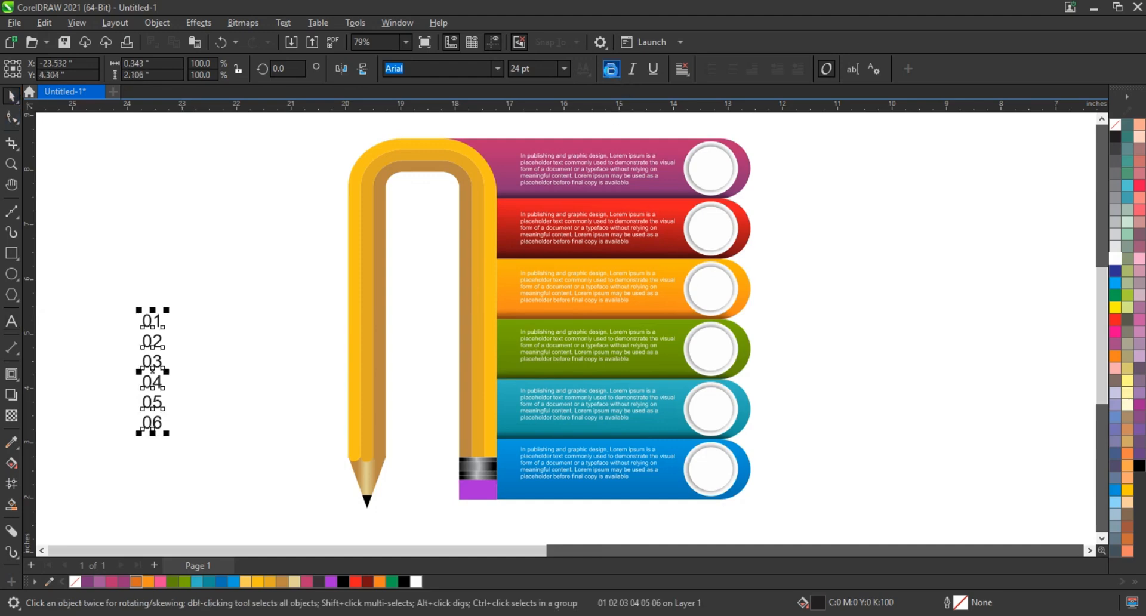
Position the number column over the white circles, widen its line spacing so each badge holds one centred number, and preview the artwork full screen.
drag(152, 362, 718, 218)
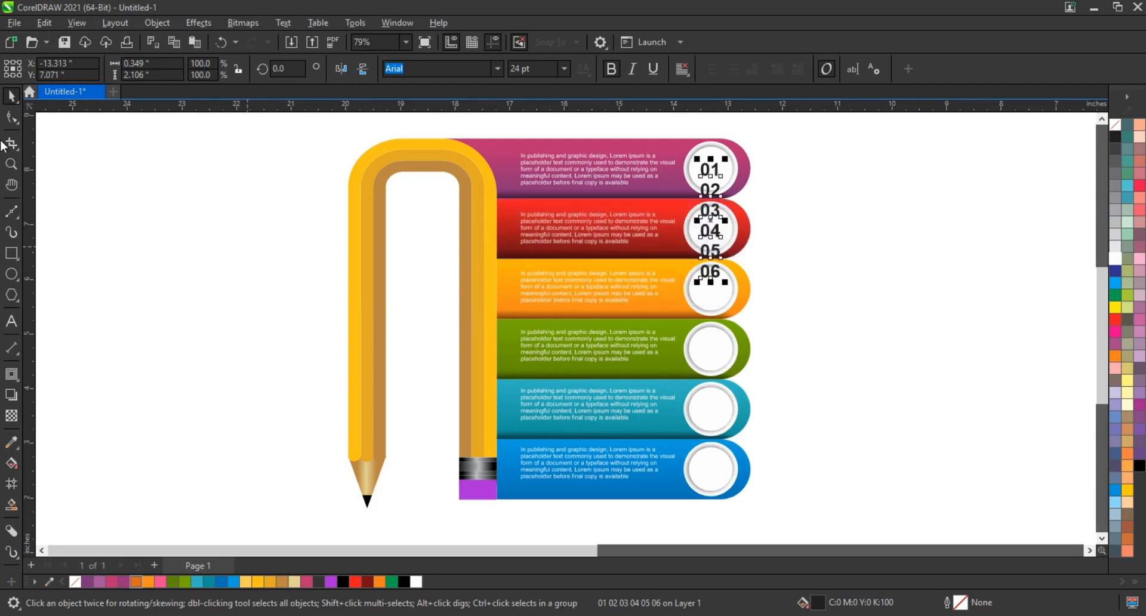
drag(701, 281, 685, 506)
click(10, 96)
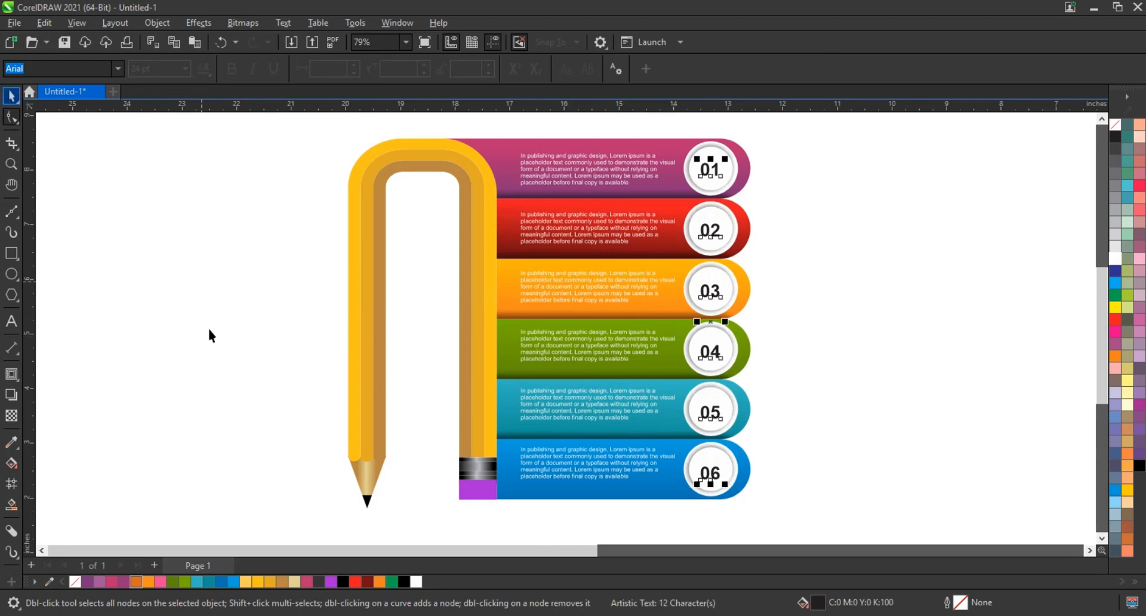
click(11, 117)
drag(694, 486, 695, 476)
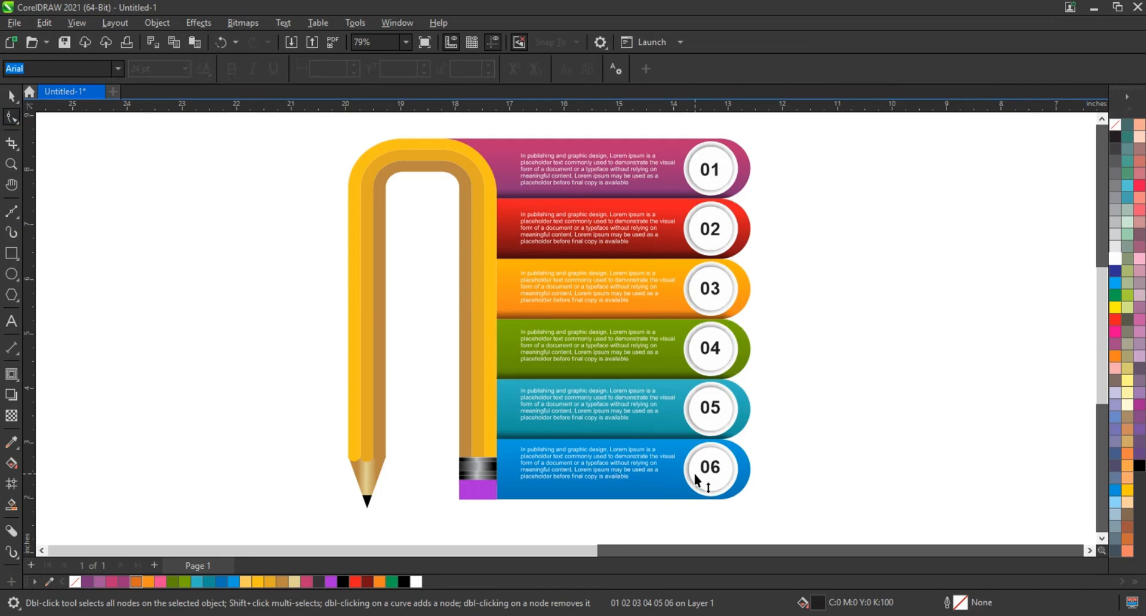
click(11, 96)
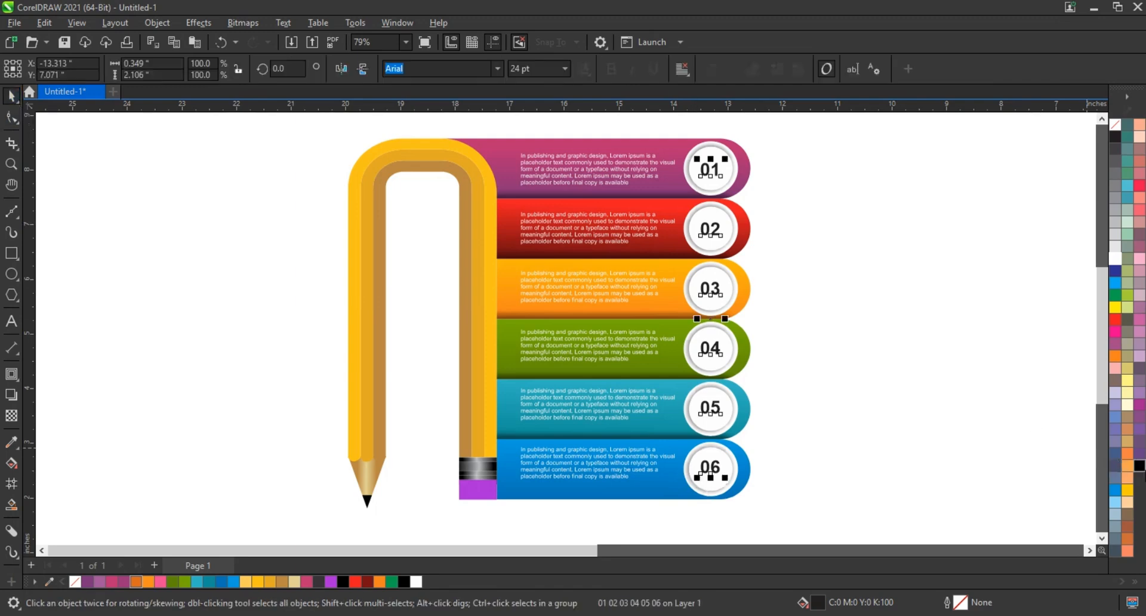
click(149, 315)
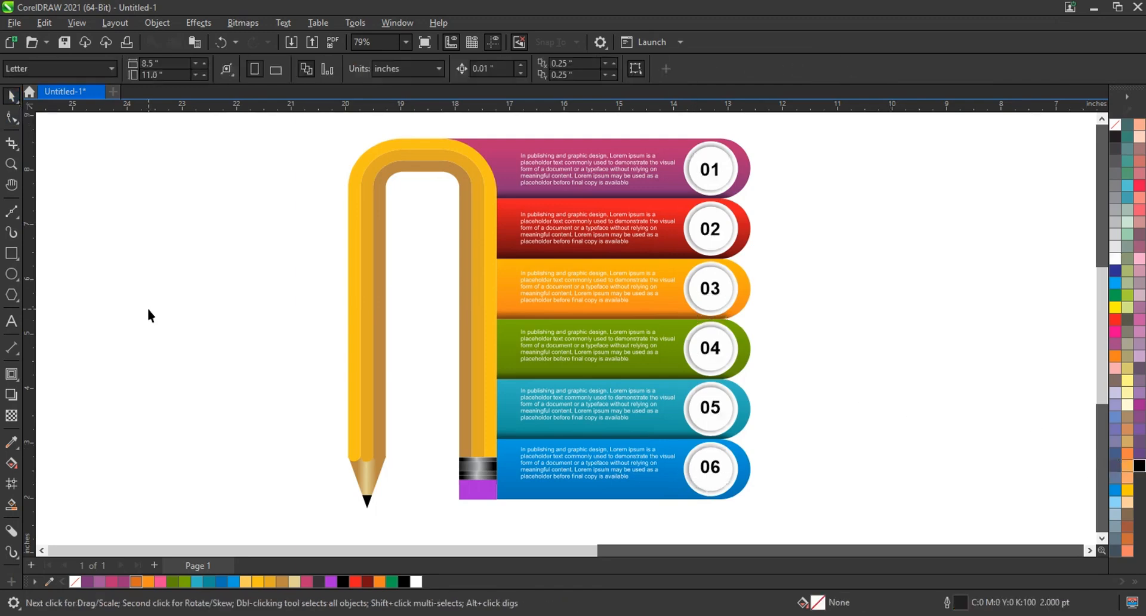
key(F9)
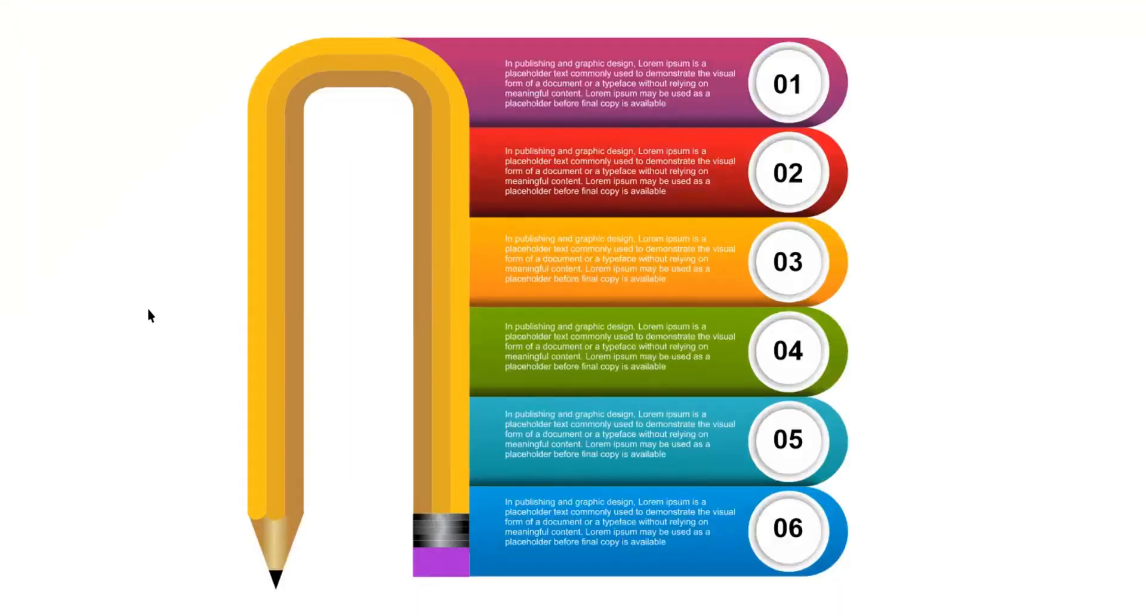